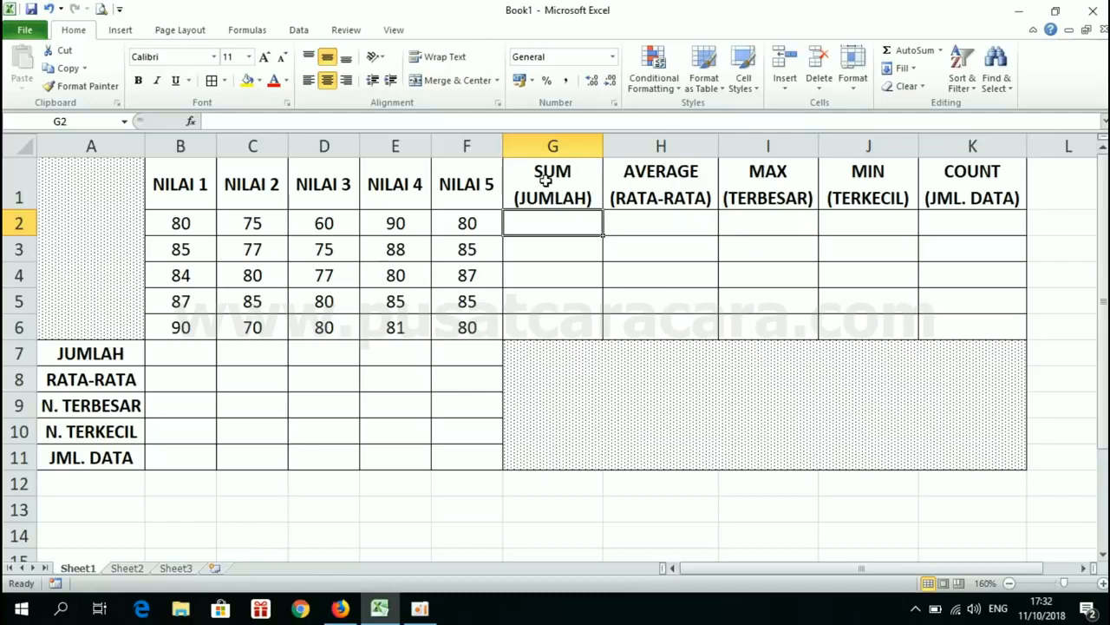
{"action": "left_click_drag", "start_coordinate": [177, 215], "coordinate": [466, 224]}
{"action": "left_click", "coordinate": [547, 223]}
{"action": "left_click_drag", "start_coordinate": [179, 223], "coordinate": [466, 223]}
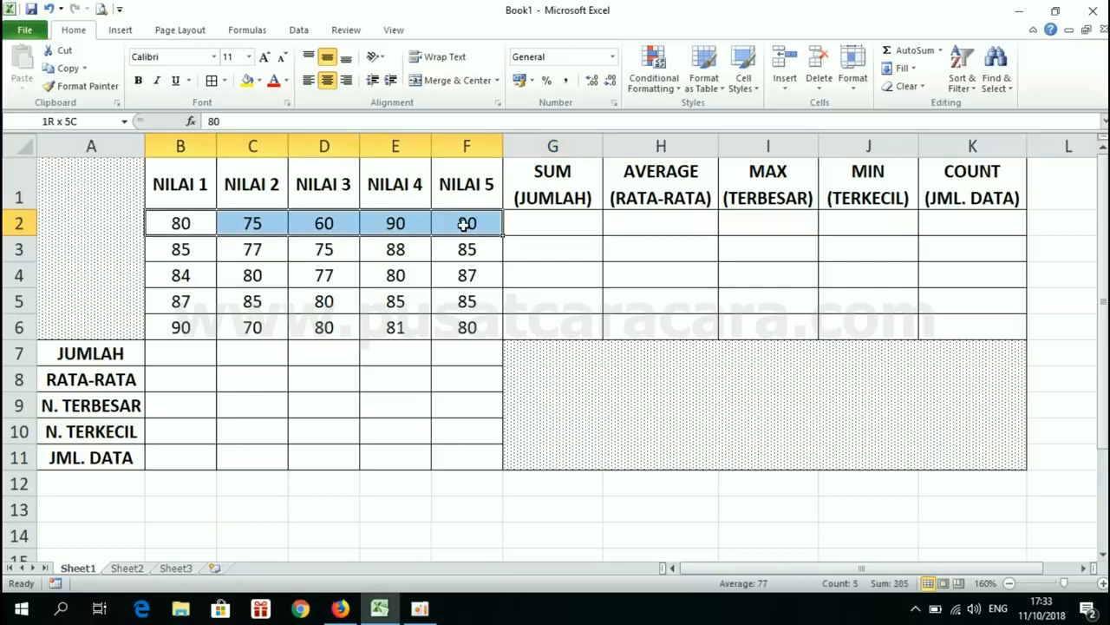
Step: Enter the formula =SUM(B2;C2;D2;E2;F2) in G2, listing the five row 2 values as separate cell references
{"action": "left_click", "coordinate": [548, 228]}
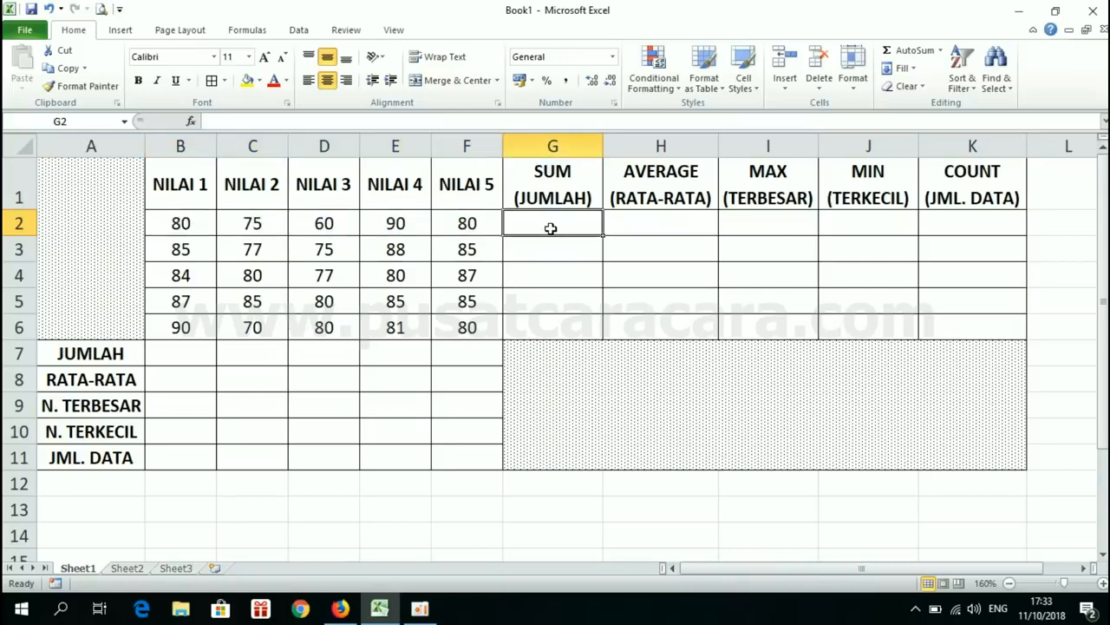
{"action": "type", "text": "=SUM"}
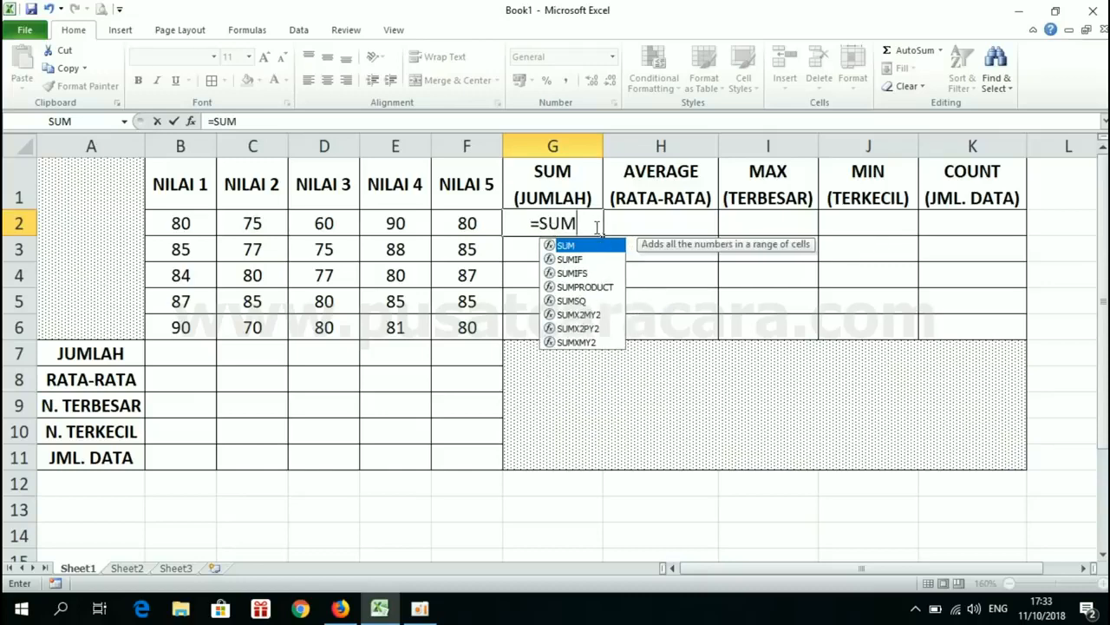
{"action": "type", "text": "("}
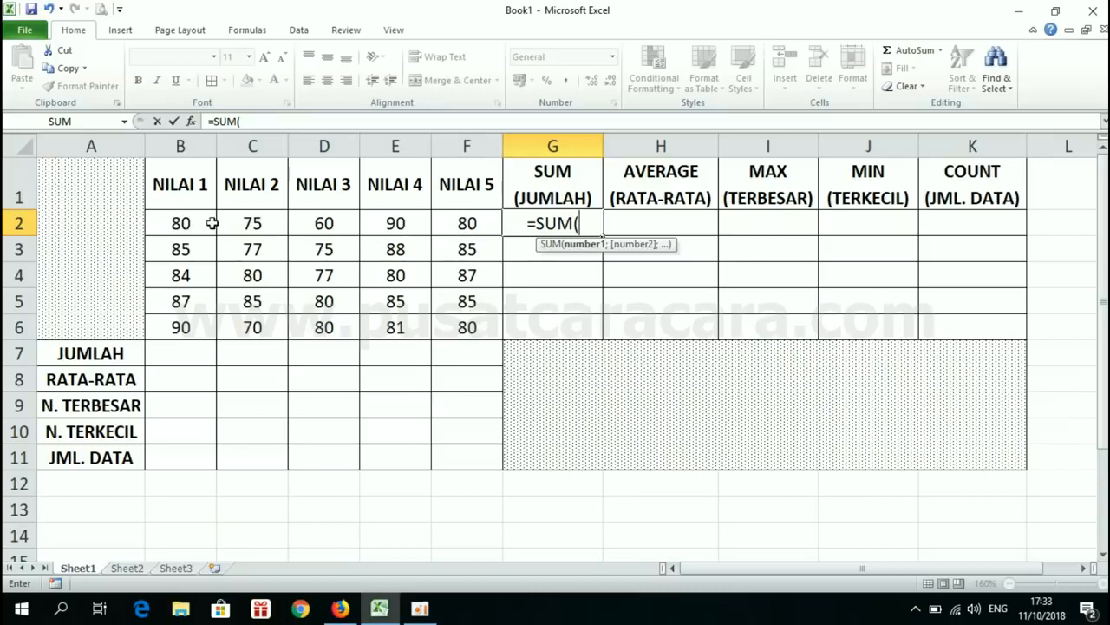
{"action": "left_click", "coordinate": [180, 224]}
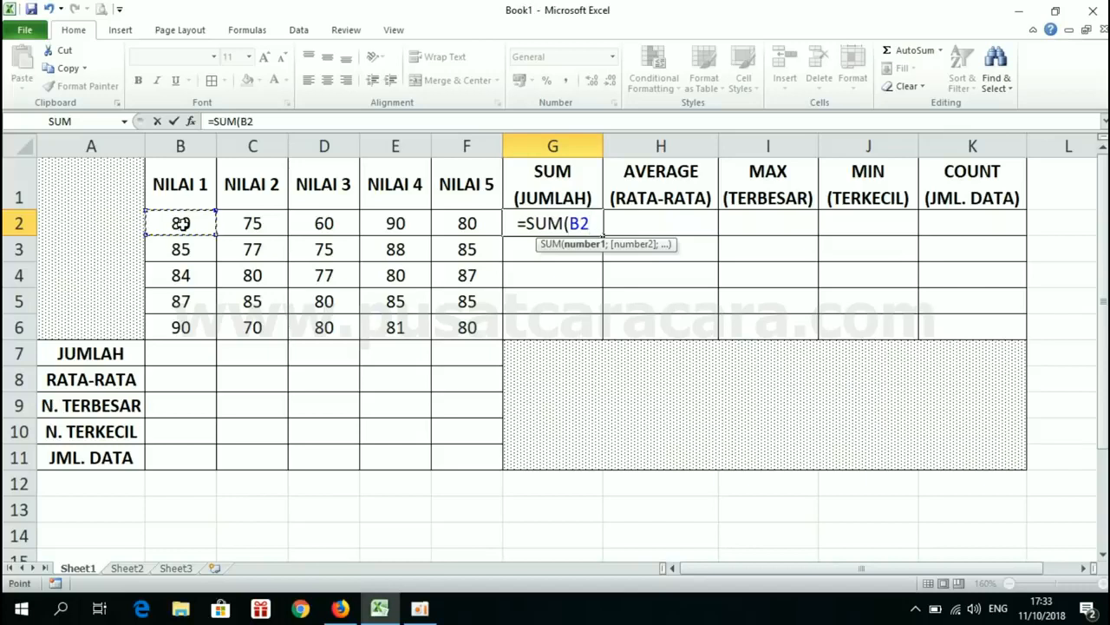
{"action": "type", "text": ";"}
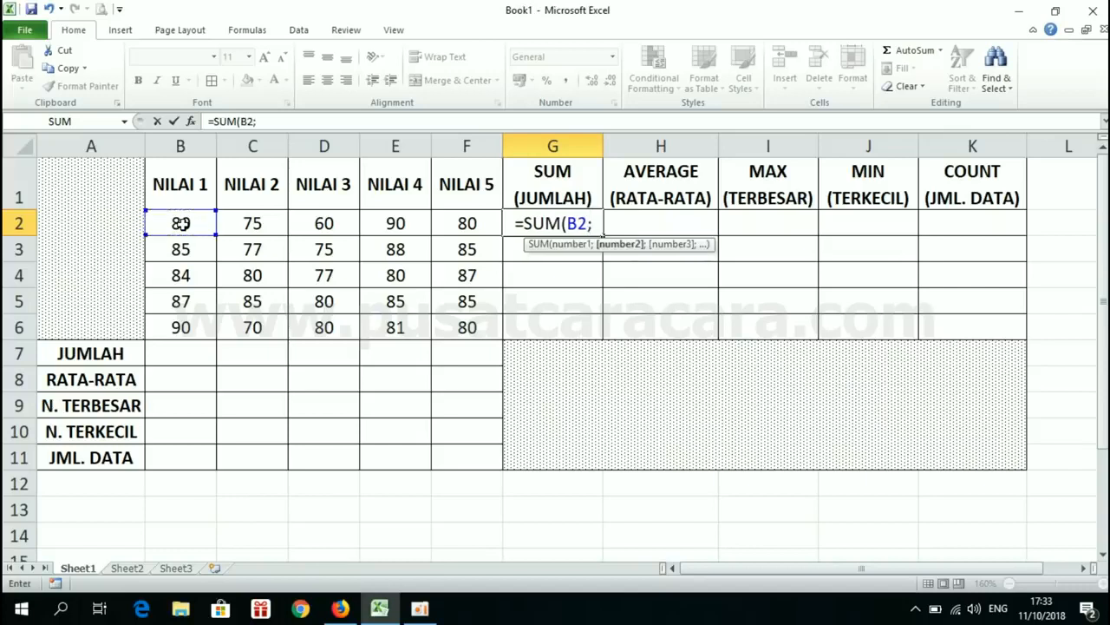
{"action": "left_click", "coordinate": [250, 223]}
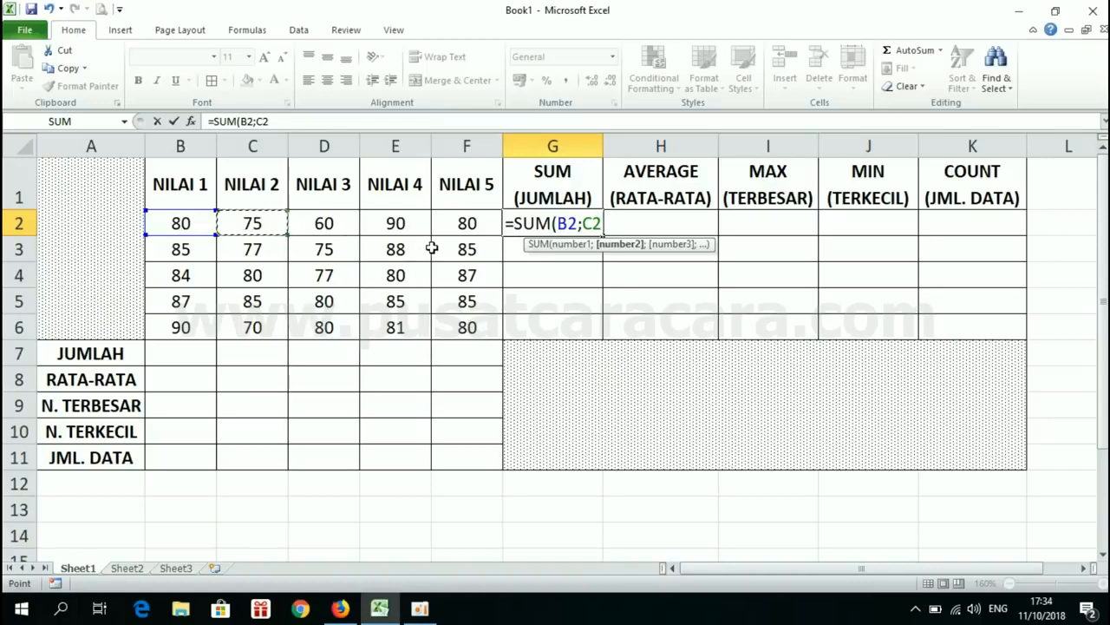
{"action": "type", "text": ";"}
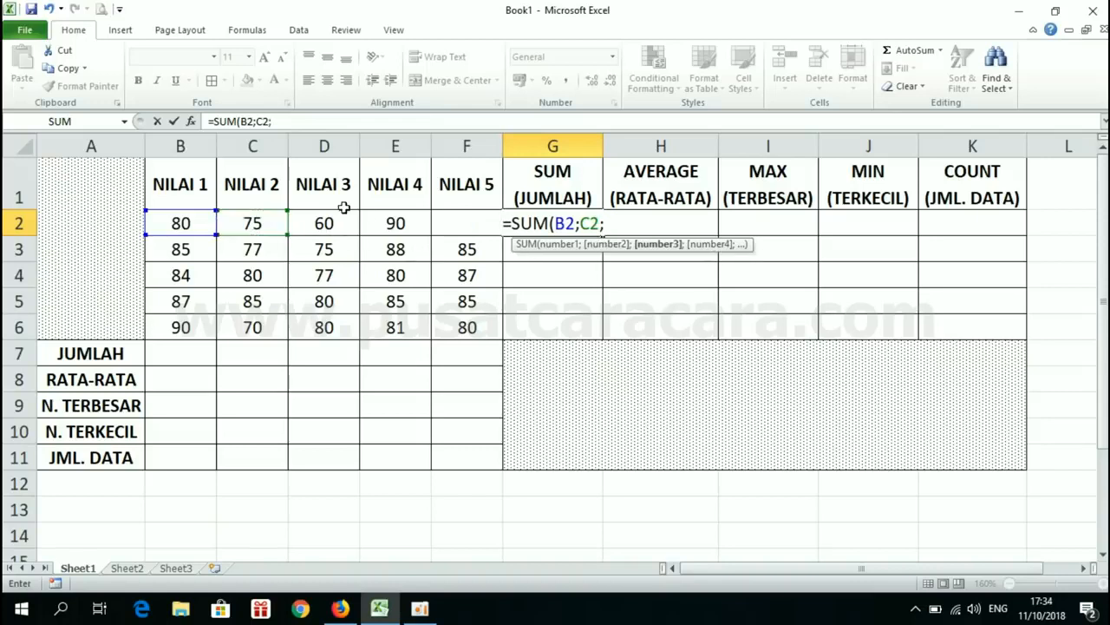
{"action": "left_click", "coordinate": [314, 222]}
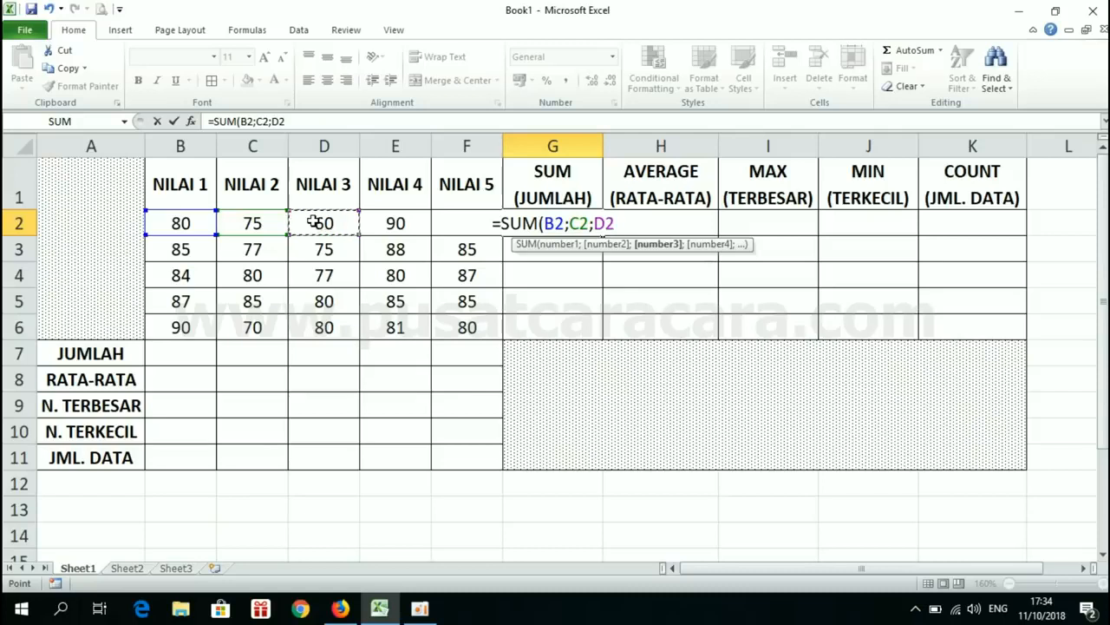
{"action": "type", "text": ";"}
{"action": "left_click", "coordinate": [391, 223]}
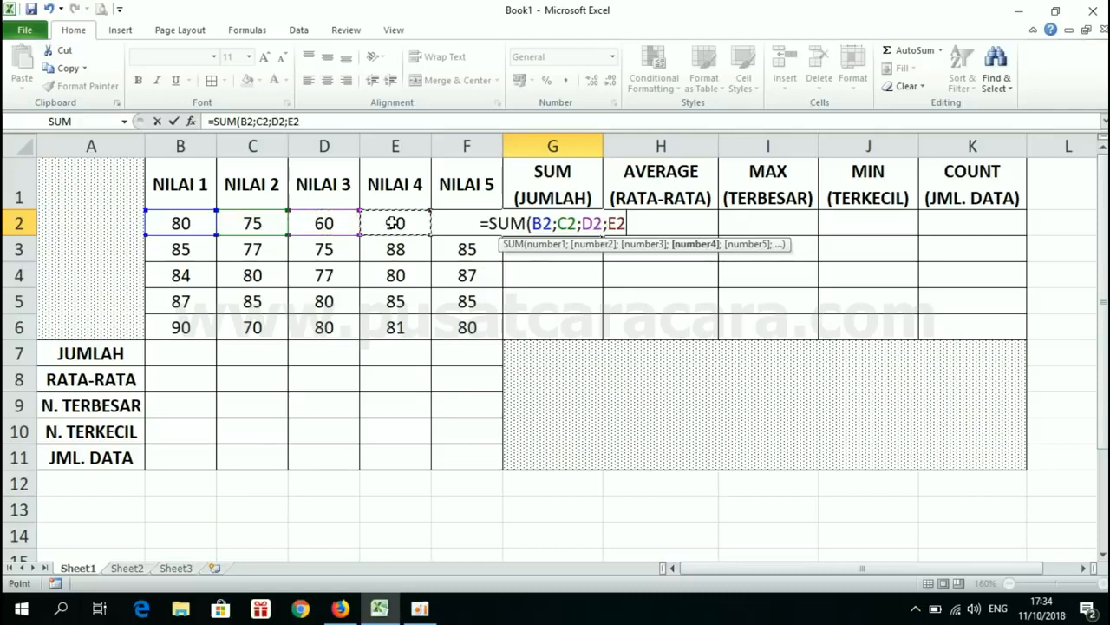
{"action": "type", "text": ";"}
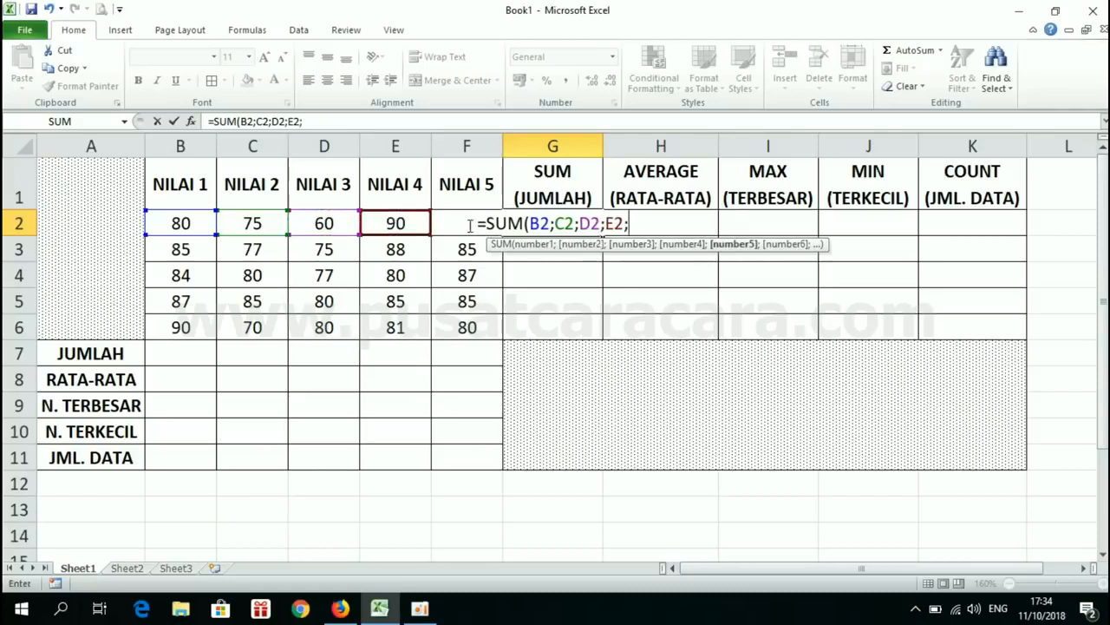
{"action": "type", "text": "F"}
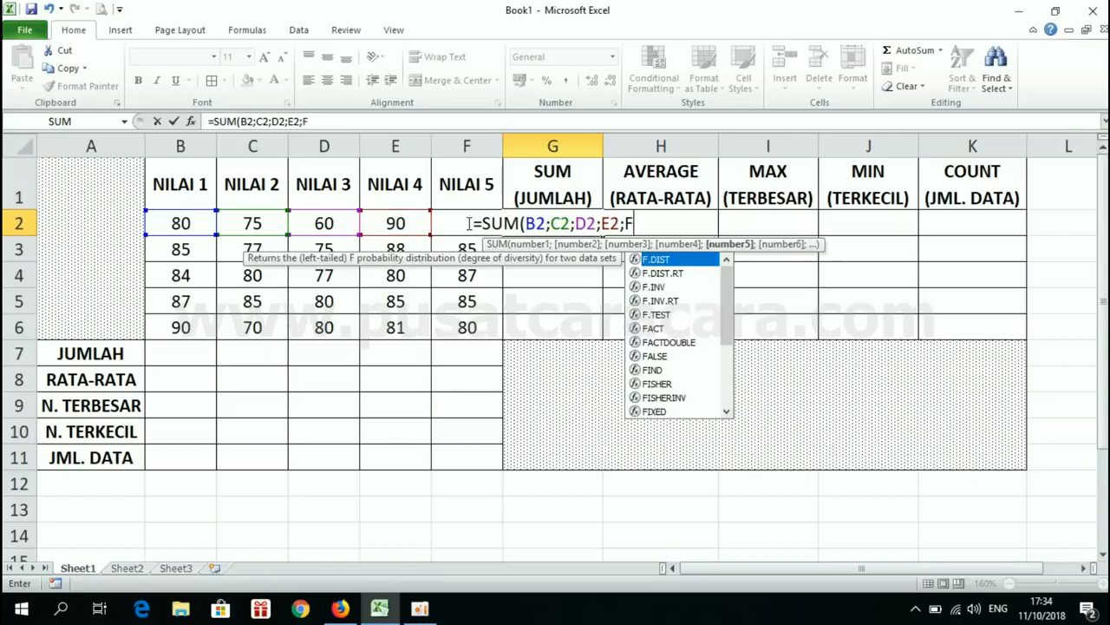
{"action": "type", "text": "2)"}
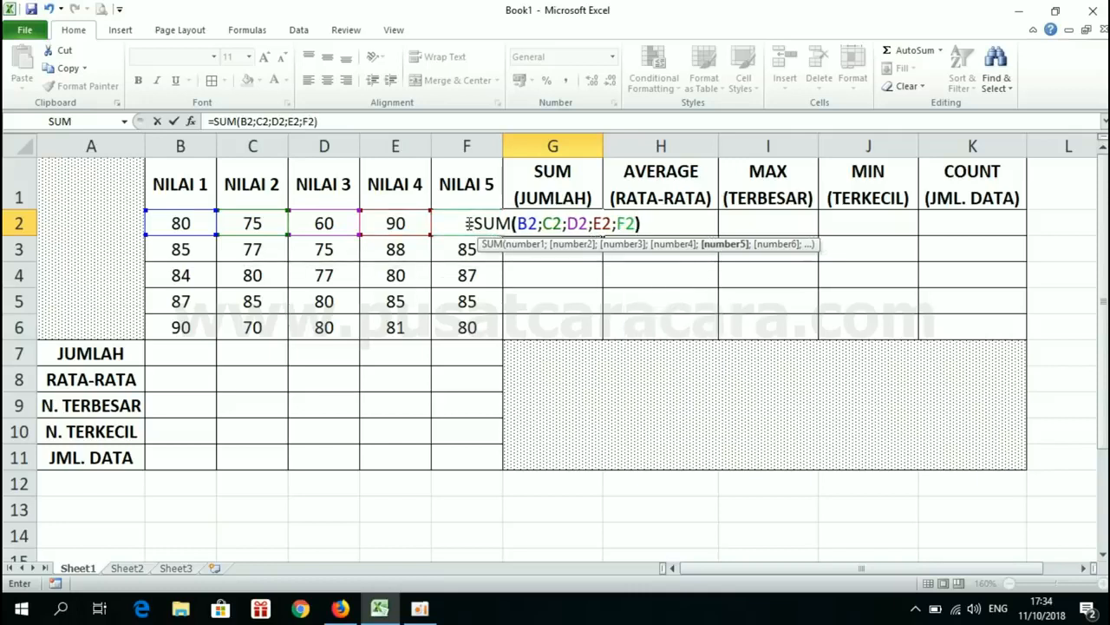
{"action": "key", "text": "Return"}
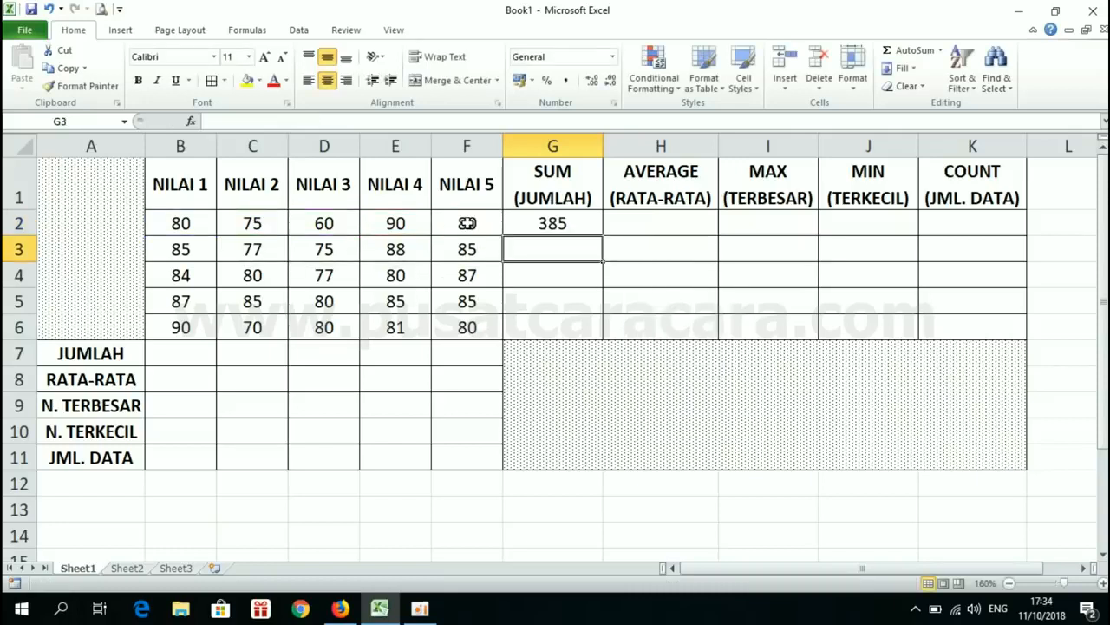
Step: Replace the separate cell references in G2's SUM formula with a range so it reads =SUM(B2:F2)
{"action": "key", "text": "Up"}
{"action": "double_click", "coordinate": [587, 220]}
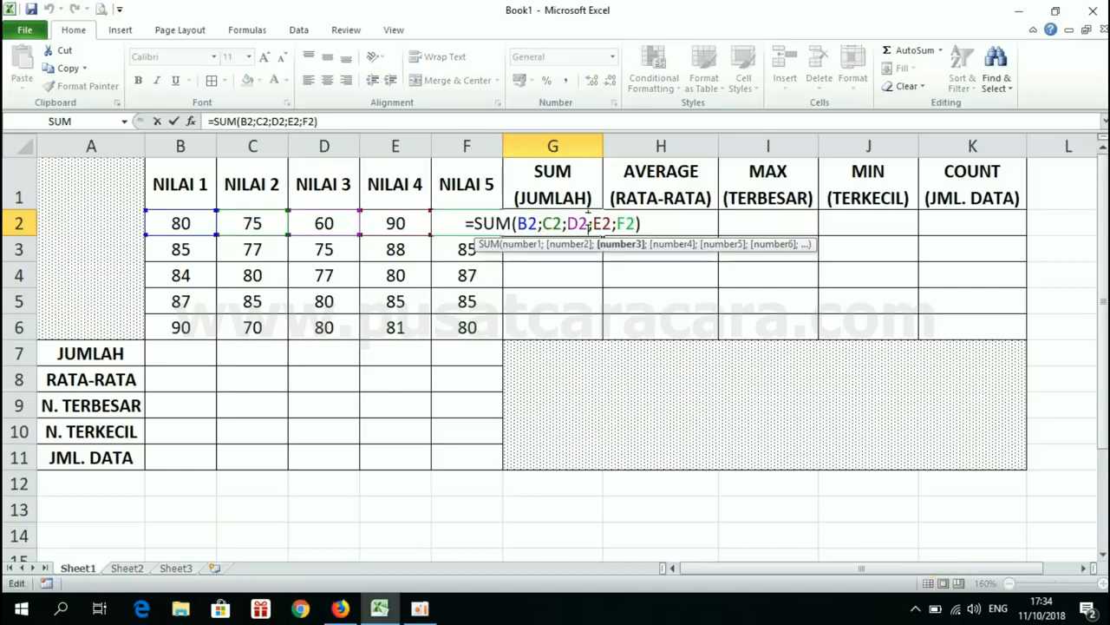
{"action": "left_click_drag", "start_coordinate": [636, 223], "coordinate": [521, 224]}
{"action": "key", "text": "BackSpace"}
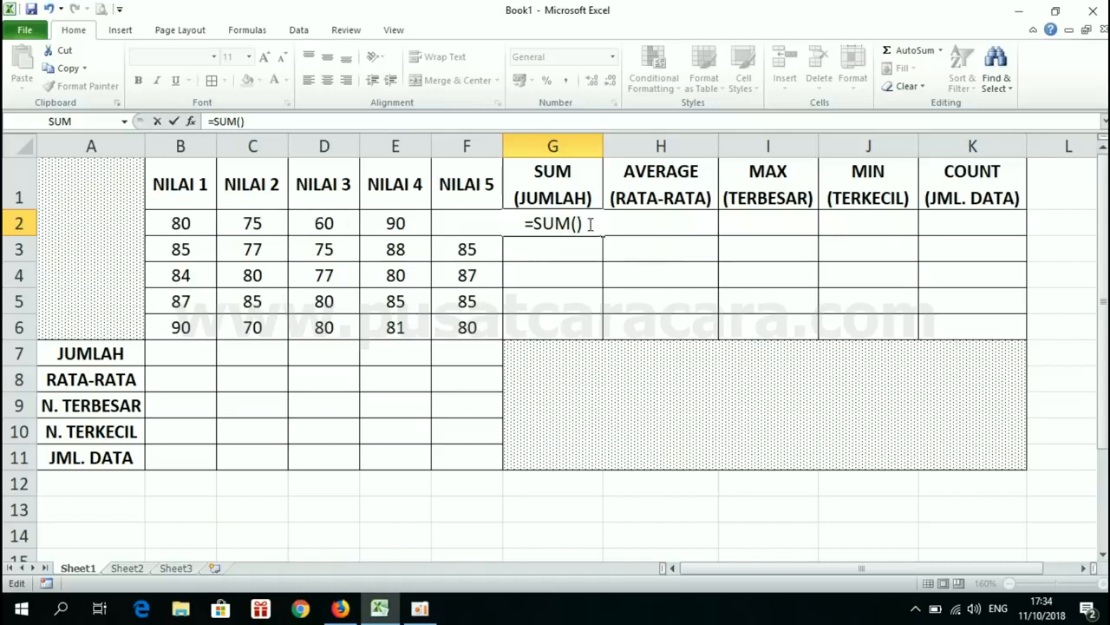
{"action": "key", "text": "BackSpace"}
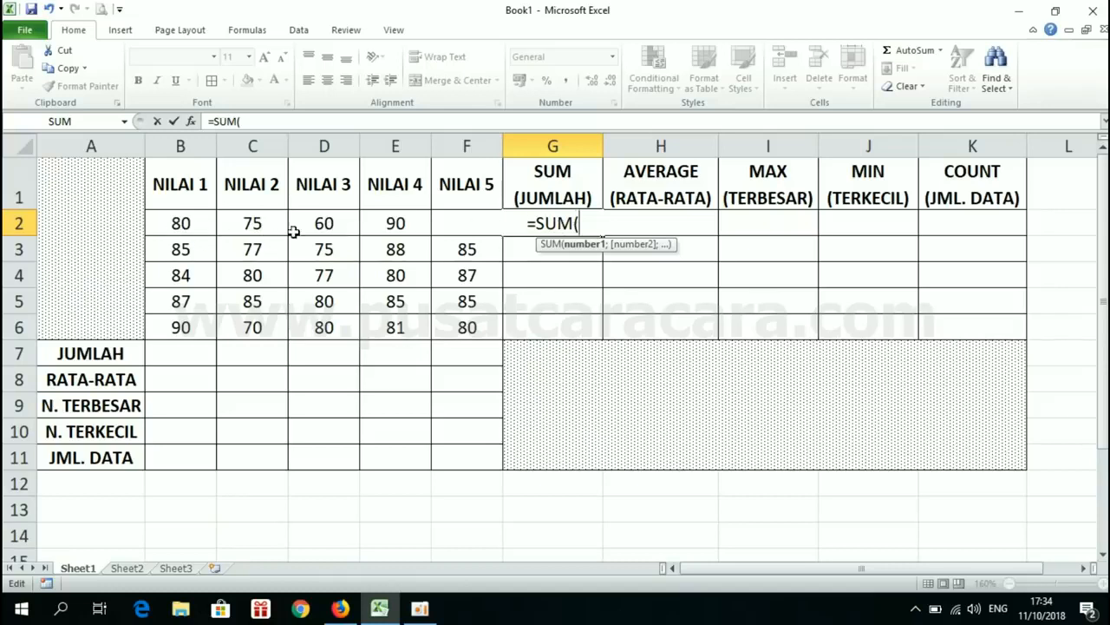
{"action": "left_click_drag", "start_coordinate": [178, 221], "coordinate": [473, 226]}
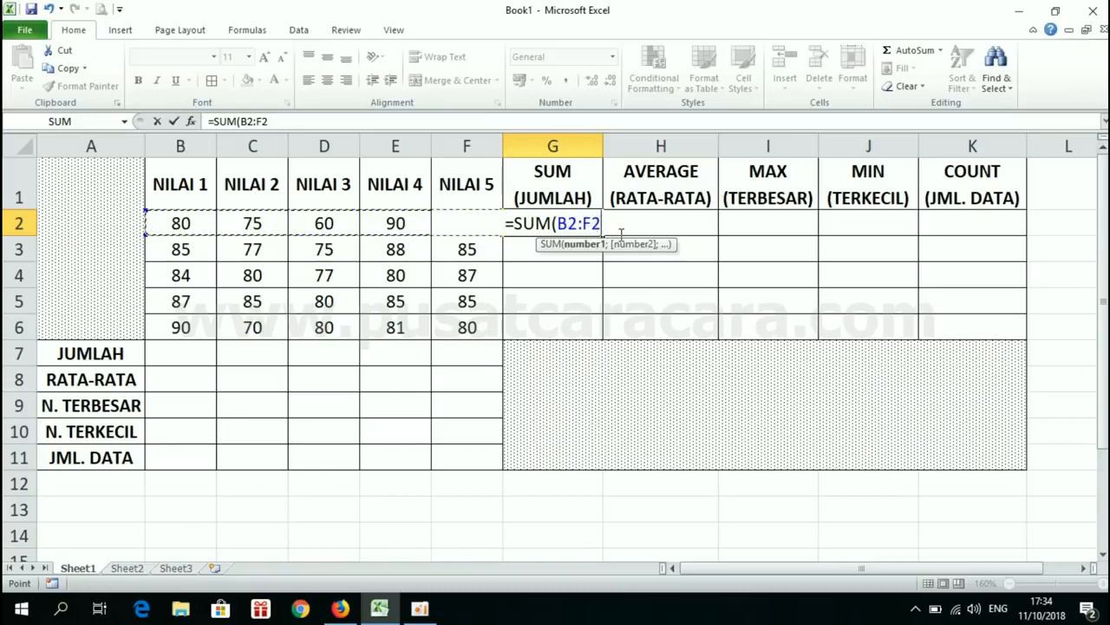
{"action": "type", "text": ")"}
{"action": "key", "text": "Return"}
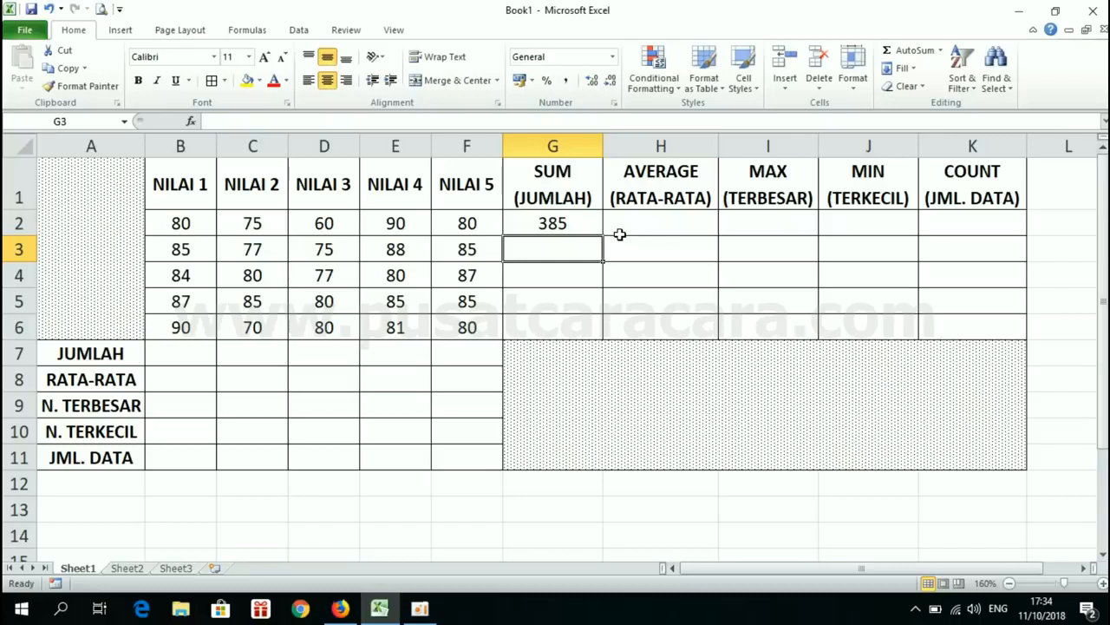
Step: Fill the SUM formula from G2 down through G6
{"action": "left_click", "coordinate": [577, 219]}
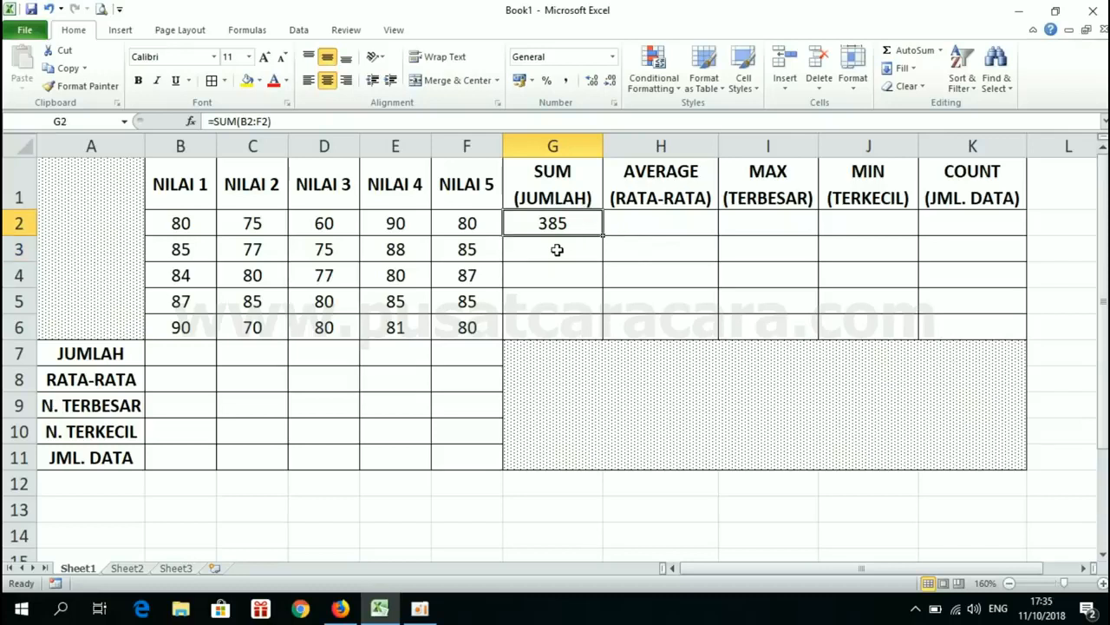
{"action": "left_click", "coordinate": [556, 249]}
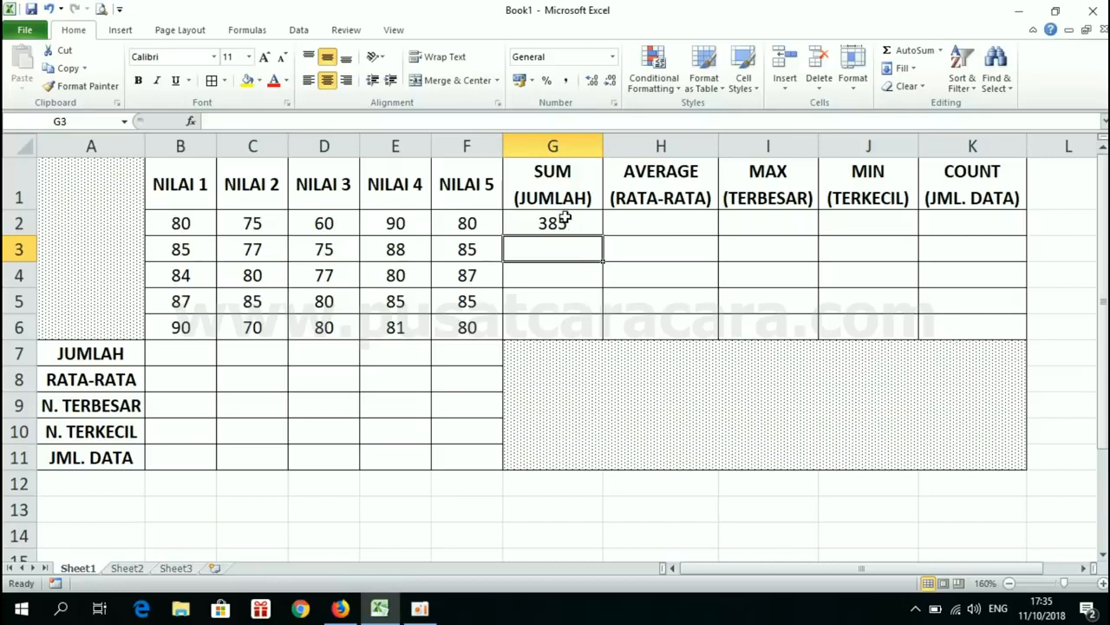
{"action": "left_click", "coordinate": [565, 219]}
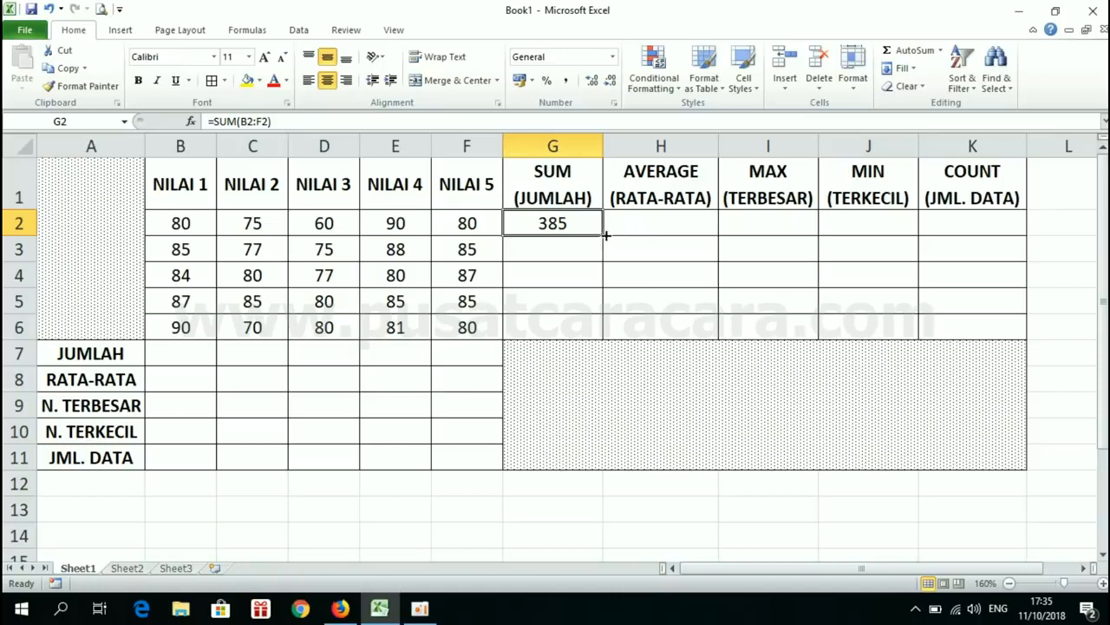
{"action": "left_click_drag", "start_coordinate": [605, 235], "coordinate": [604, 340]}
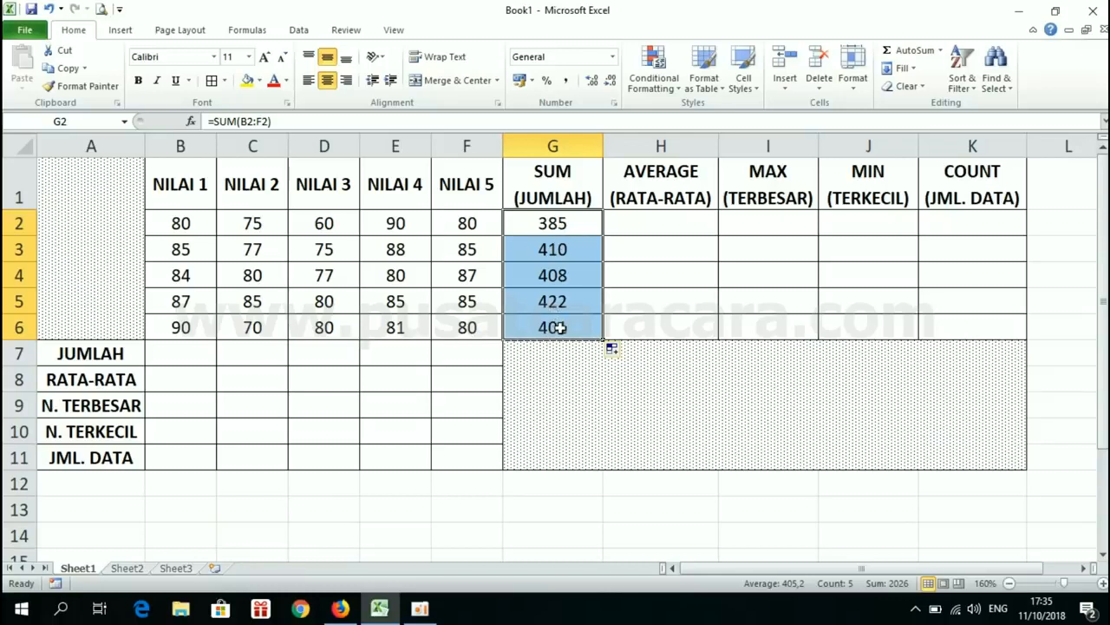
{"action": "left_click", "coordinate": [558, 230]}
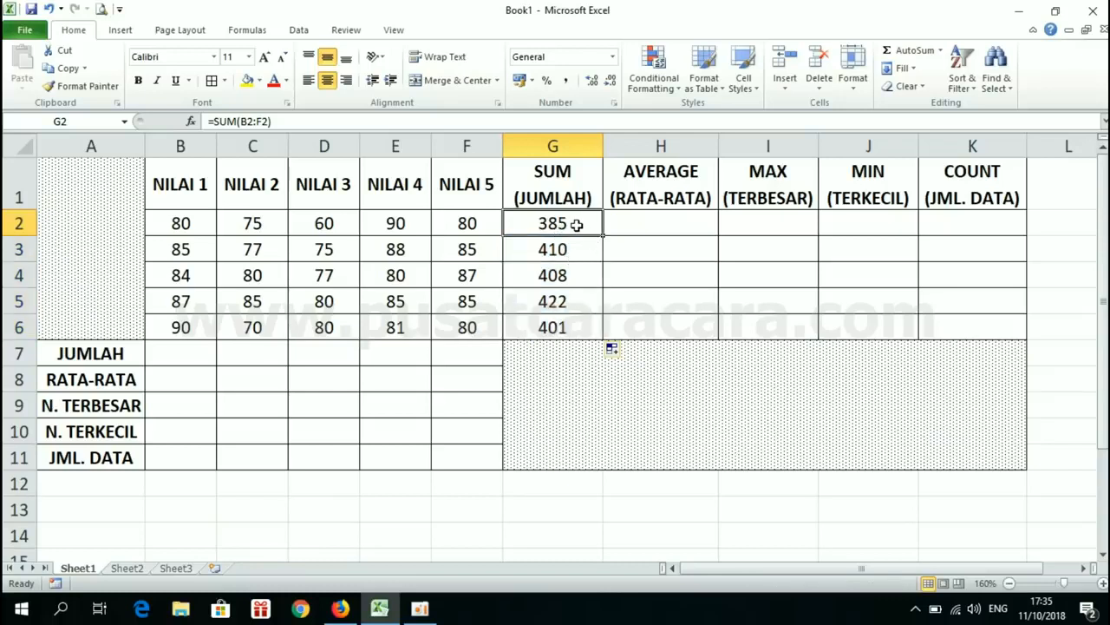
{"action": "double_click", "coordinate": [576, 224]}
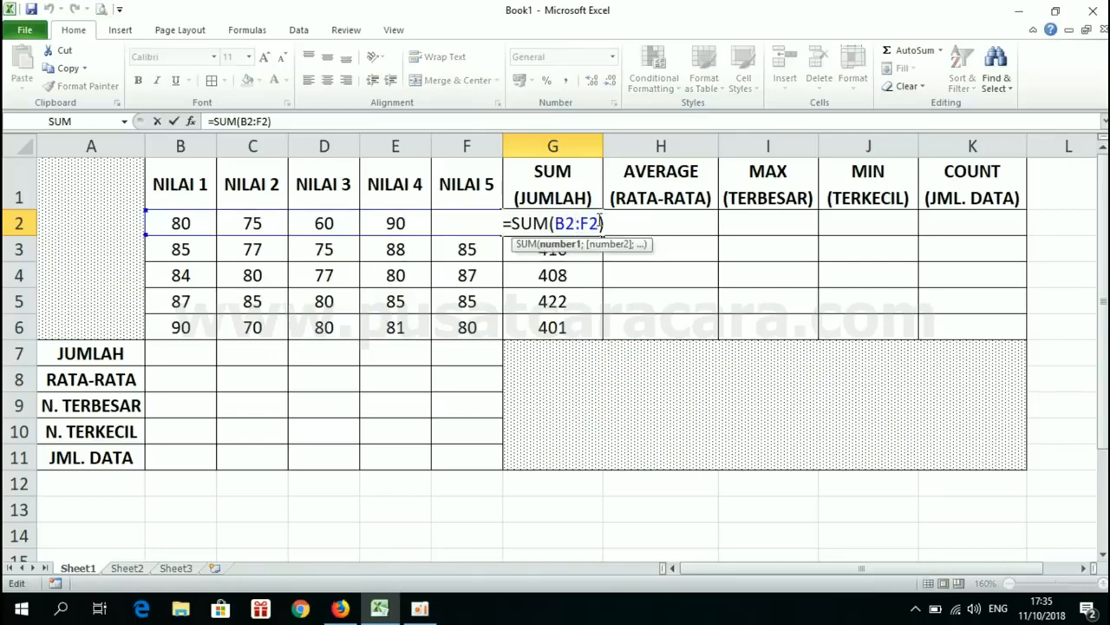
{"action": "key", "text": "Escape"}
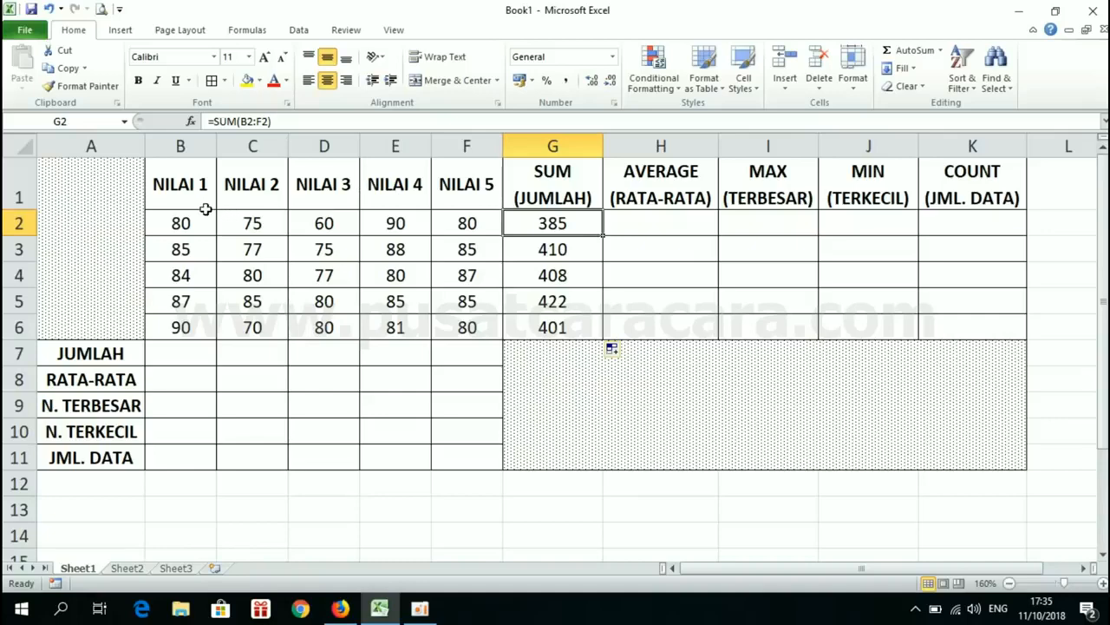
{"action": "left_click_drag", "start_coordinate": [185, 218], "coordinate": [332, 207]}
{"action": "left_click", "coordinate": [333, 207]}
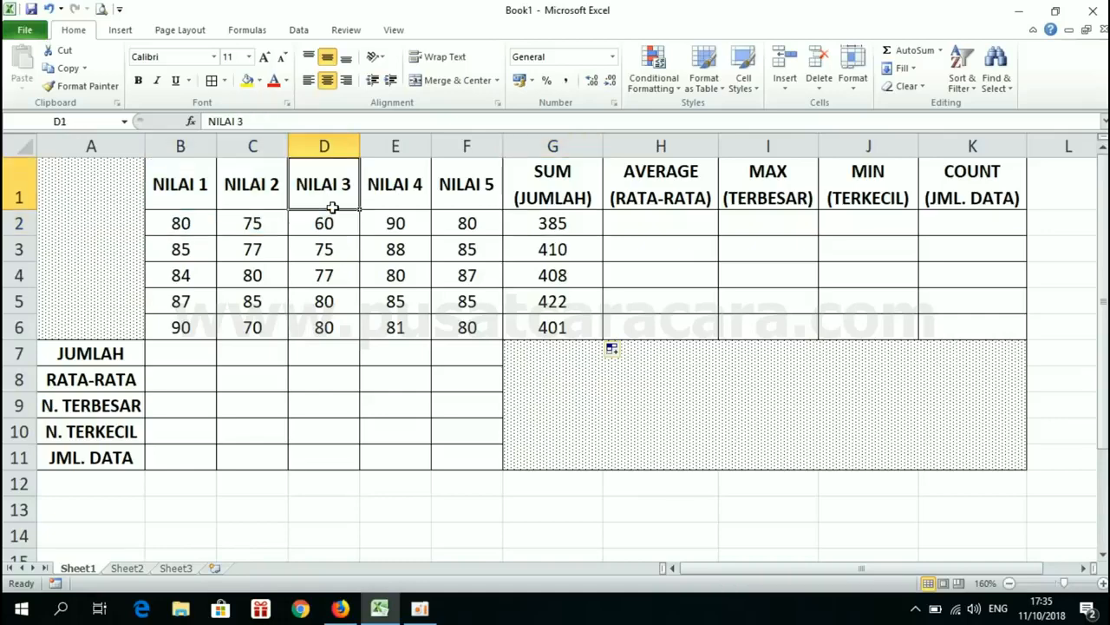
{"action": "left_click", "coordinate": [455, 219]}
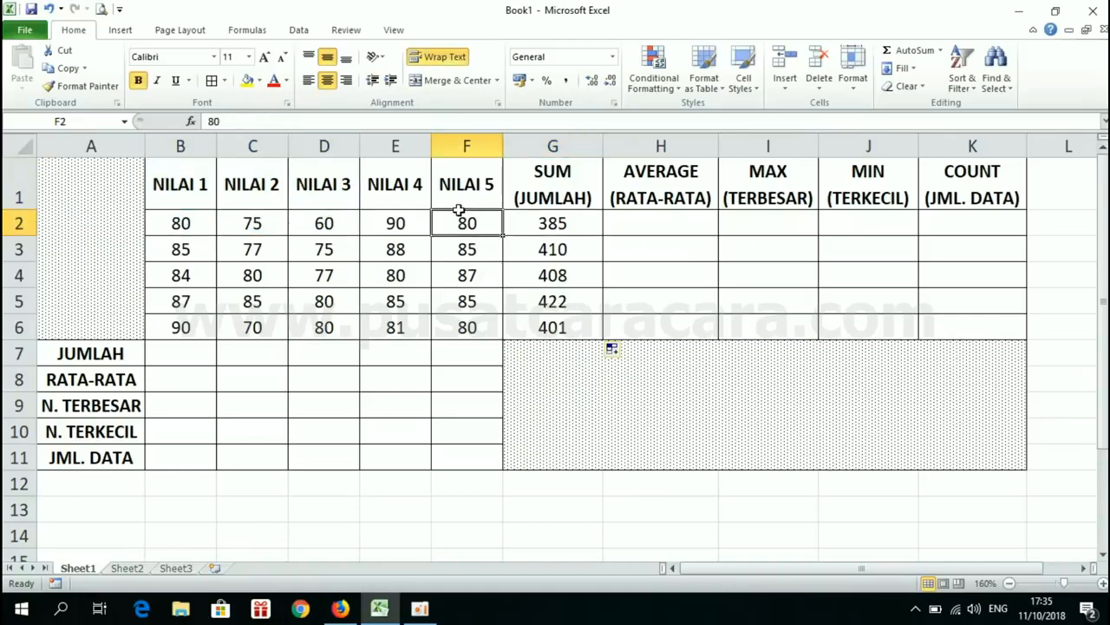
Step: Change the formula in G2 to =SUM(B2;D2;F2) so it adds only NILAI 1, NILAI 3 and NILAI 5
{"action": "double_click", "coordinate": [556, 222]}
{"action": "left_click_drag", "start_coordinate": [556, 222], "coordinate": [601, 223]}
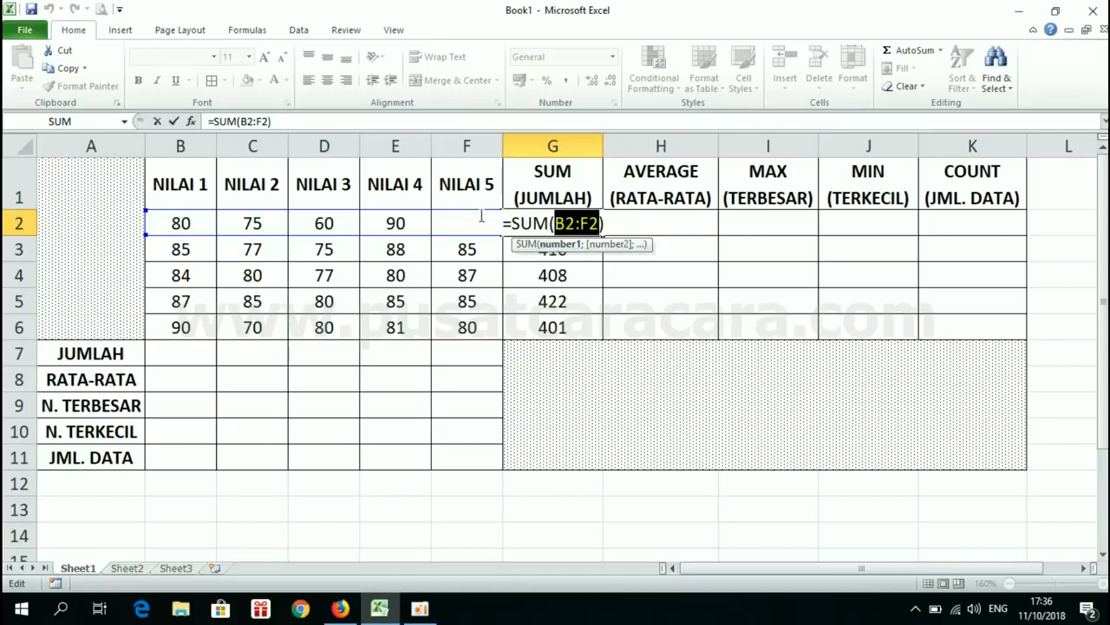
{"action": "left_click", "coordinate": [181, 222]}
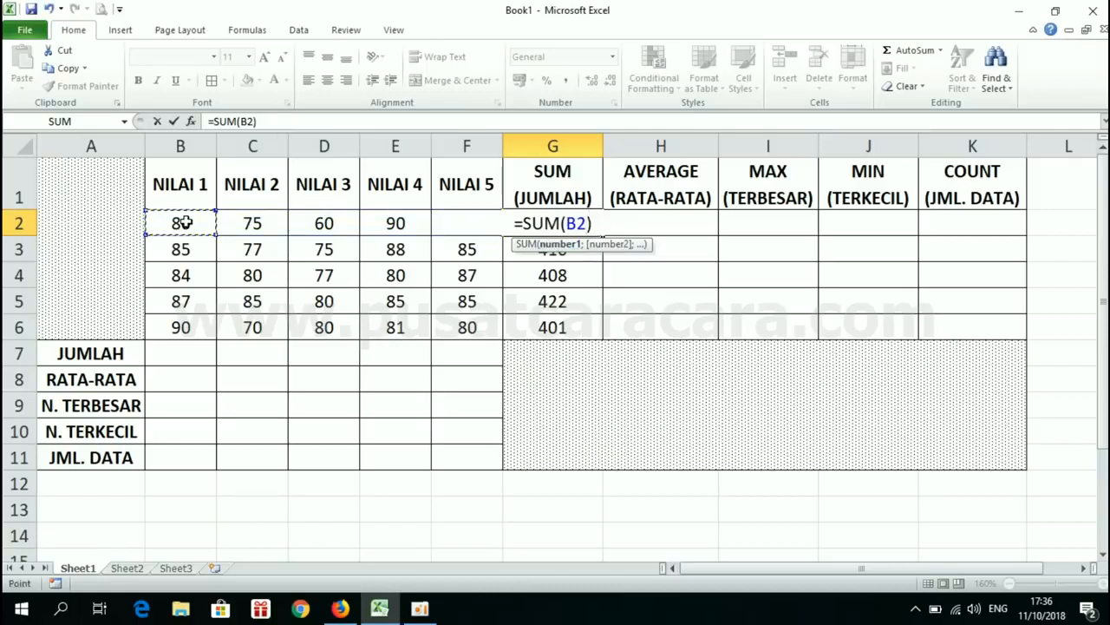
{"action": "type", "text": ";"}
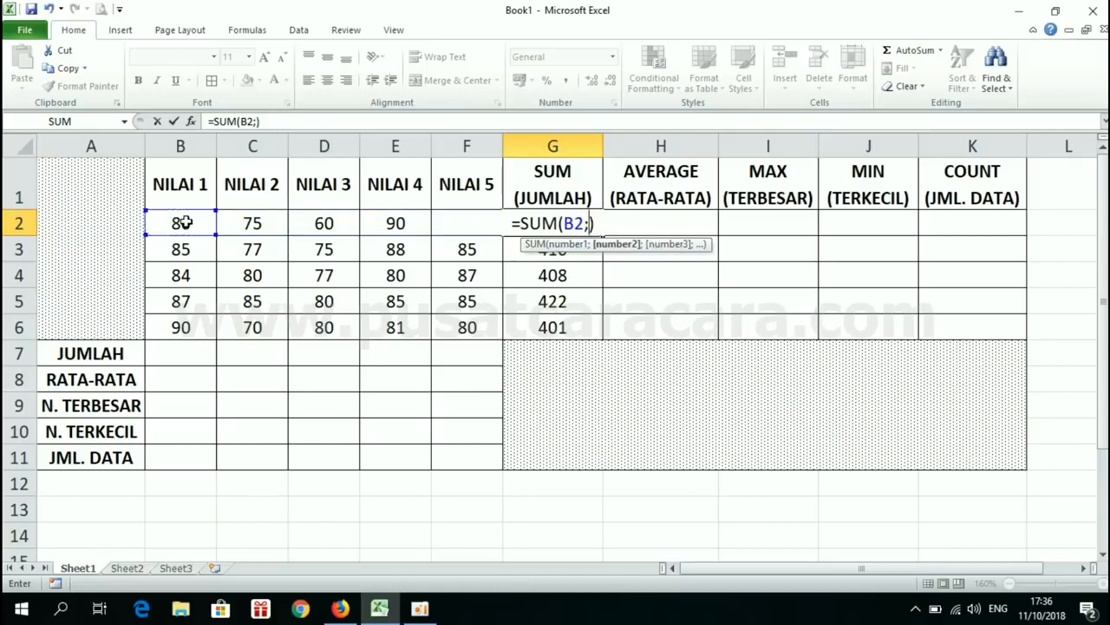
{"action": "left_click", "coordinate": [323, 222]}
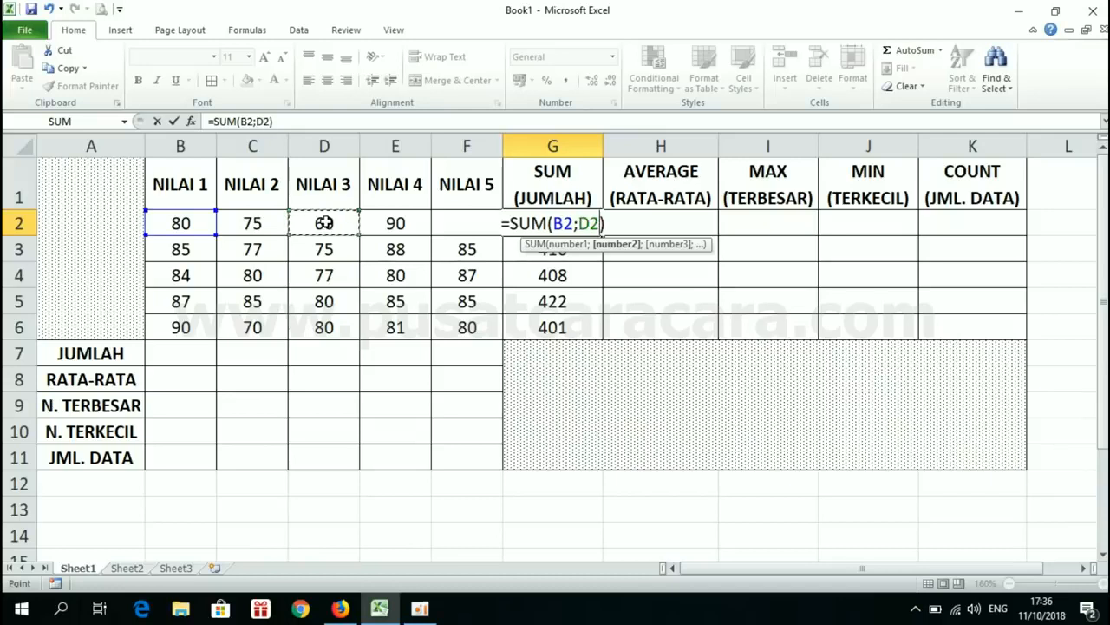
{"action": "type", "text": ";"}
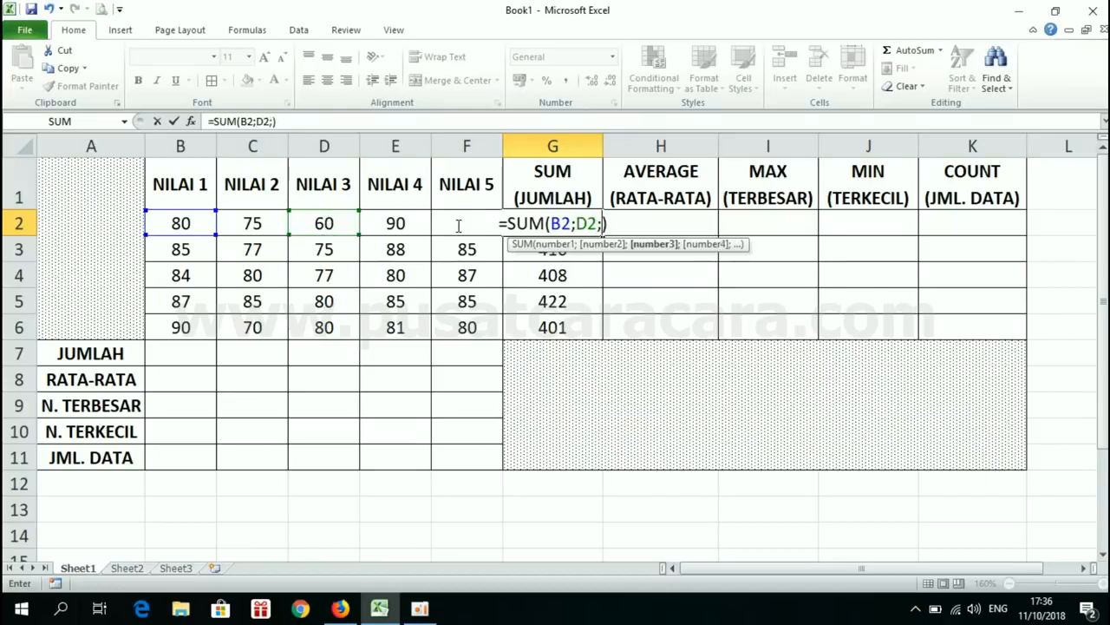
{"action": "type", "text": "F2"}
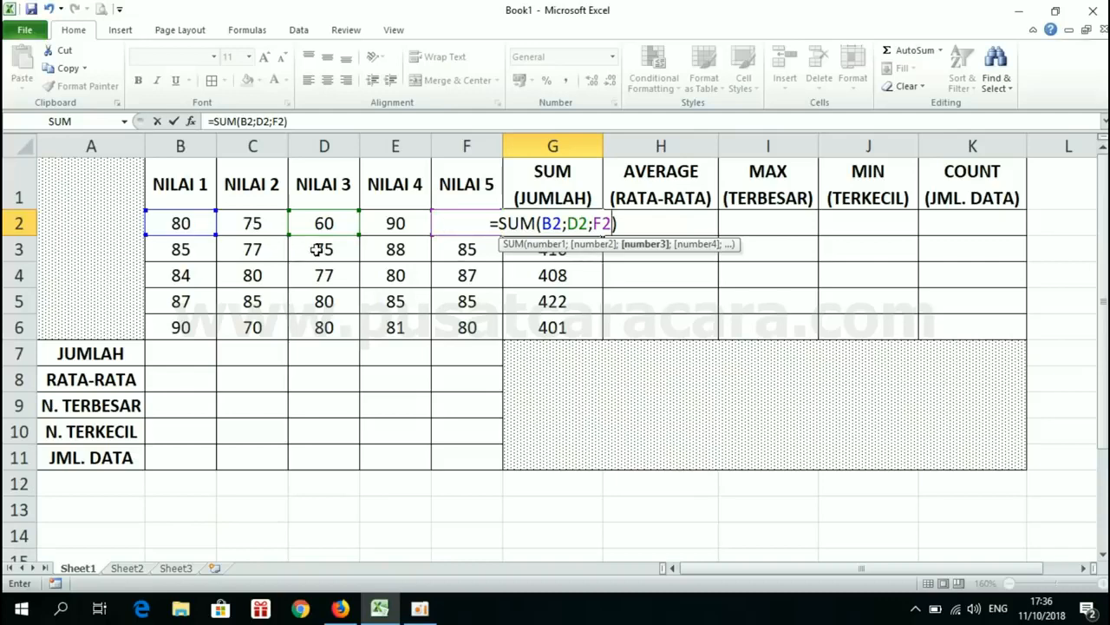
{"action": "key", "text": "Return"}
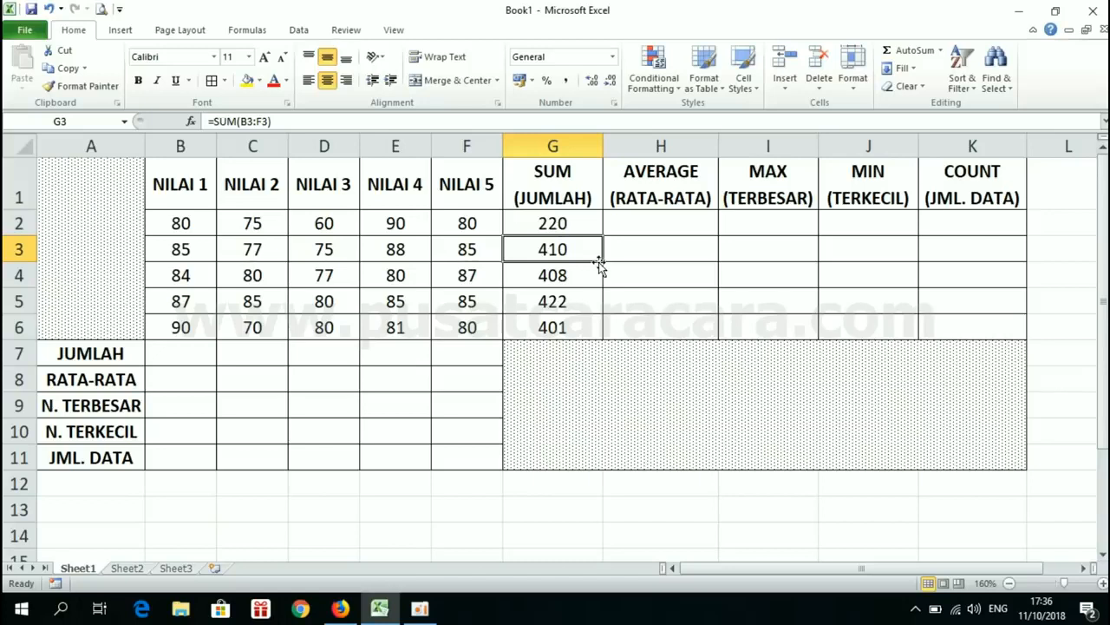
Step: Fill the SUM formula from G3 up into G2 so that it adds the whole range B2:F2
{"action": "left_click_drag", "start_coordinate": [605, 262], "coordinate": [604, 235]}
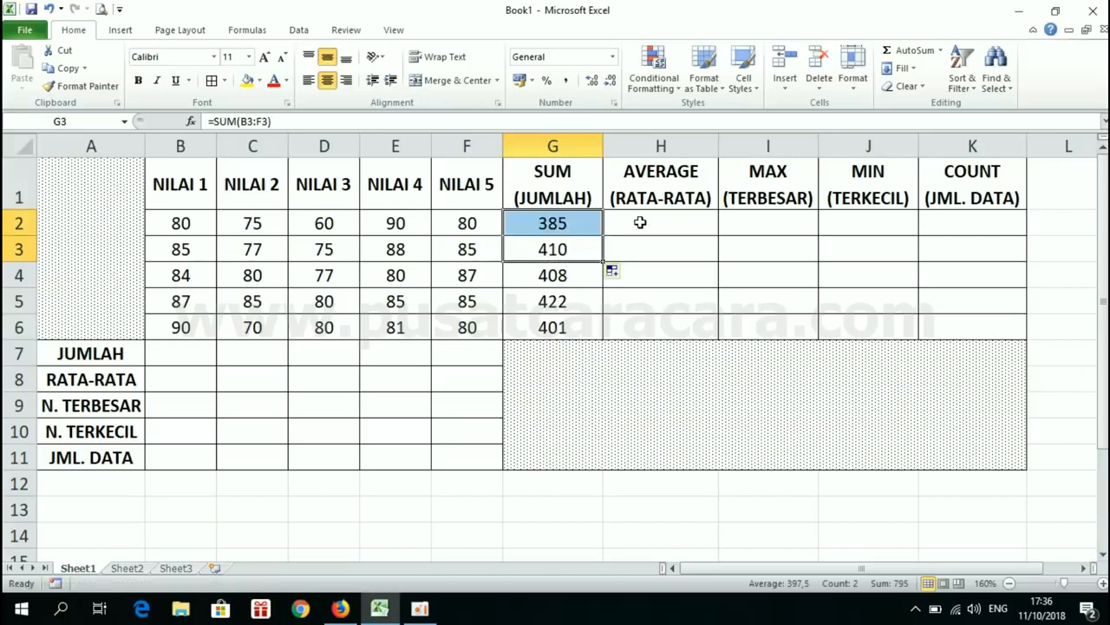
{"action": "left_click", "coordinate": [639, 223]}
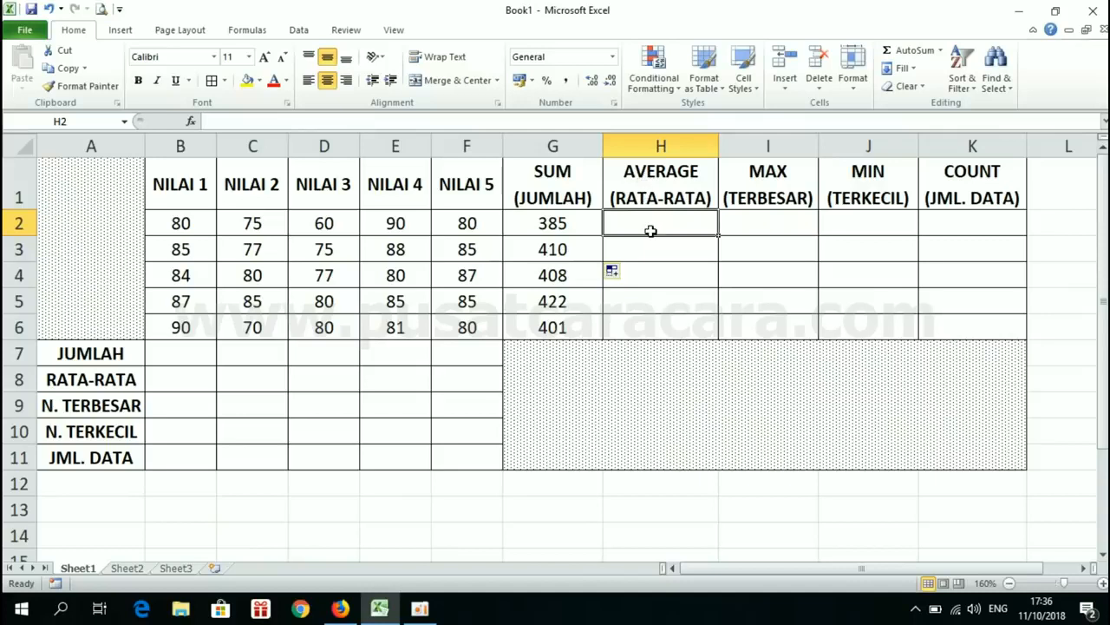
{"action": "left_click", "coordinate": [555, 179]}
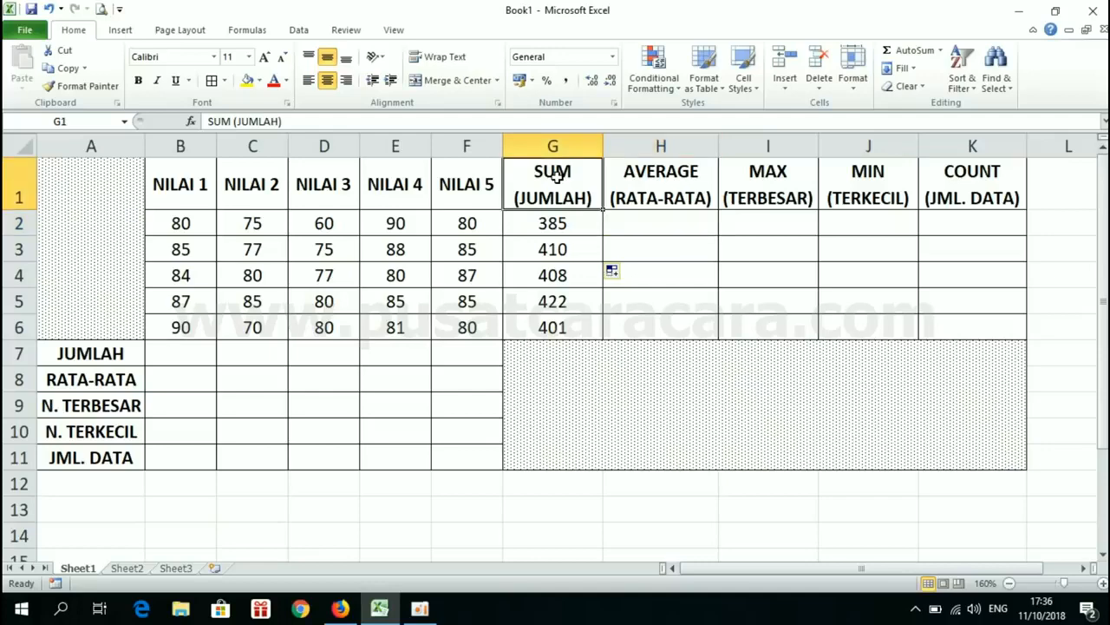
Step: Start an AVERAGE formula in H2, up to its opening parenthesis
{"action": "right_click", "coordinate": [663, 221]}
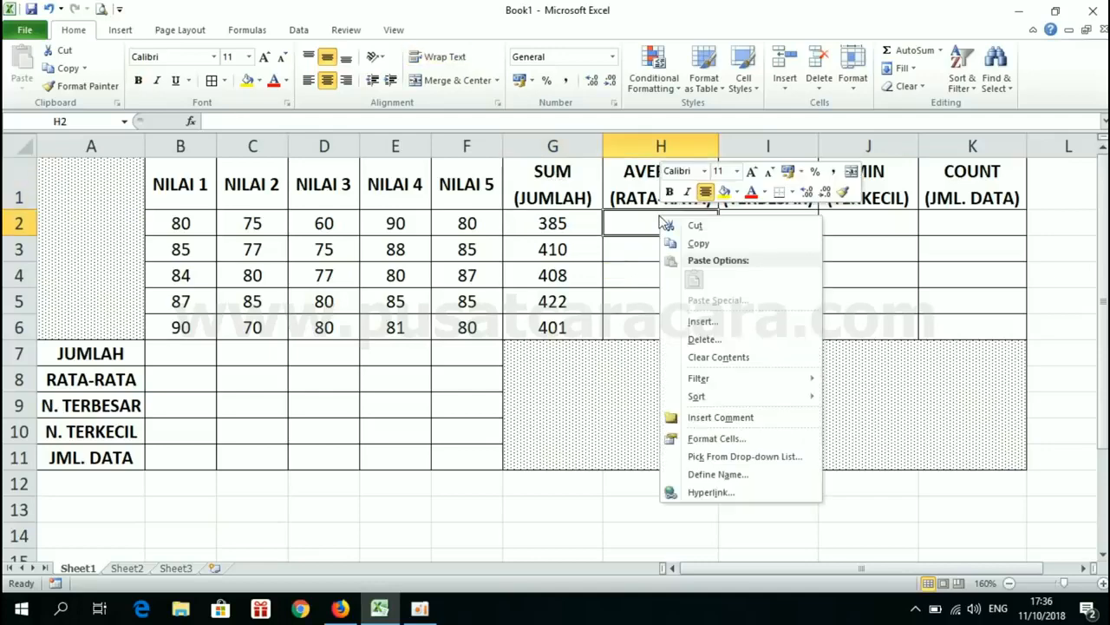
{"action": "left_click", "coordinate": [632, 226]}
{"action": "type", "text": "="}
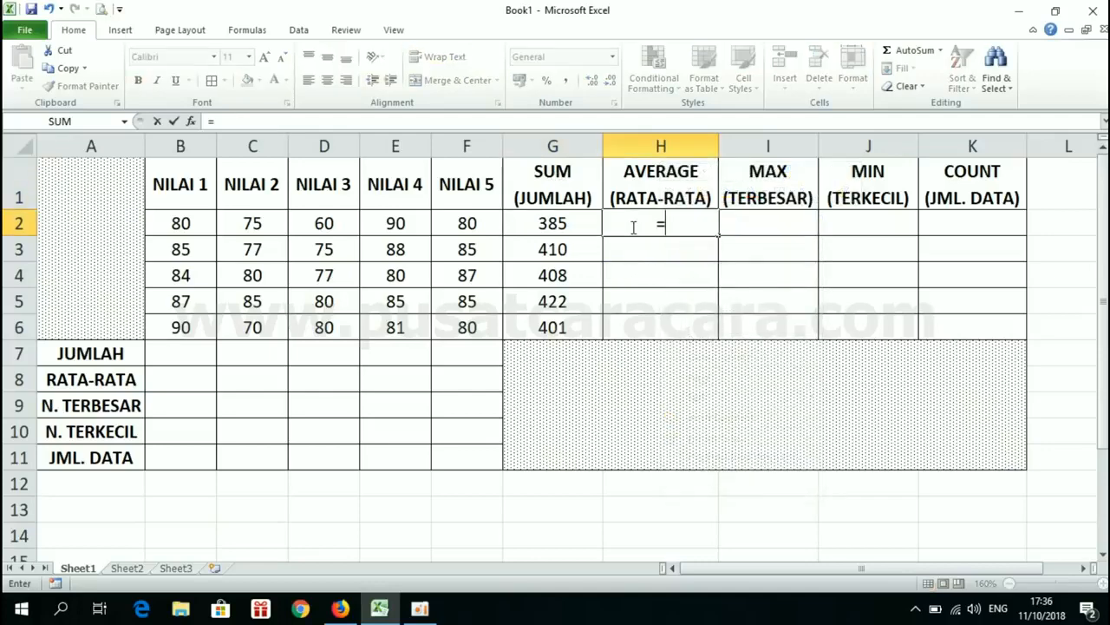
{"action": "type", "text": "AVERAGE"}
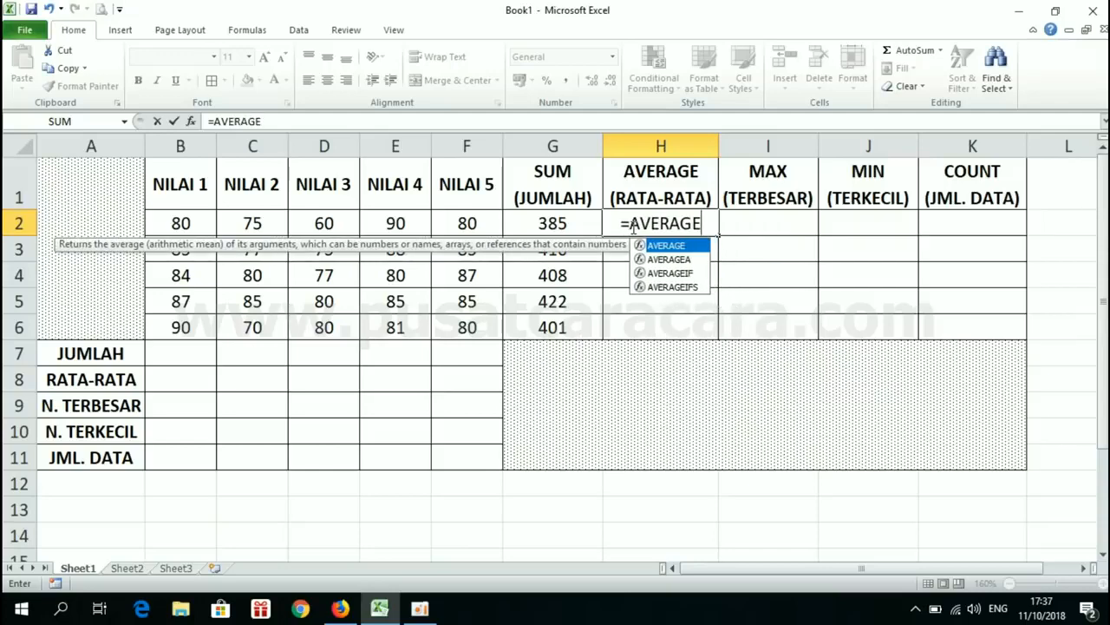
{"action": "type", "text": "("}
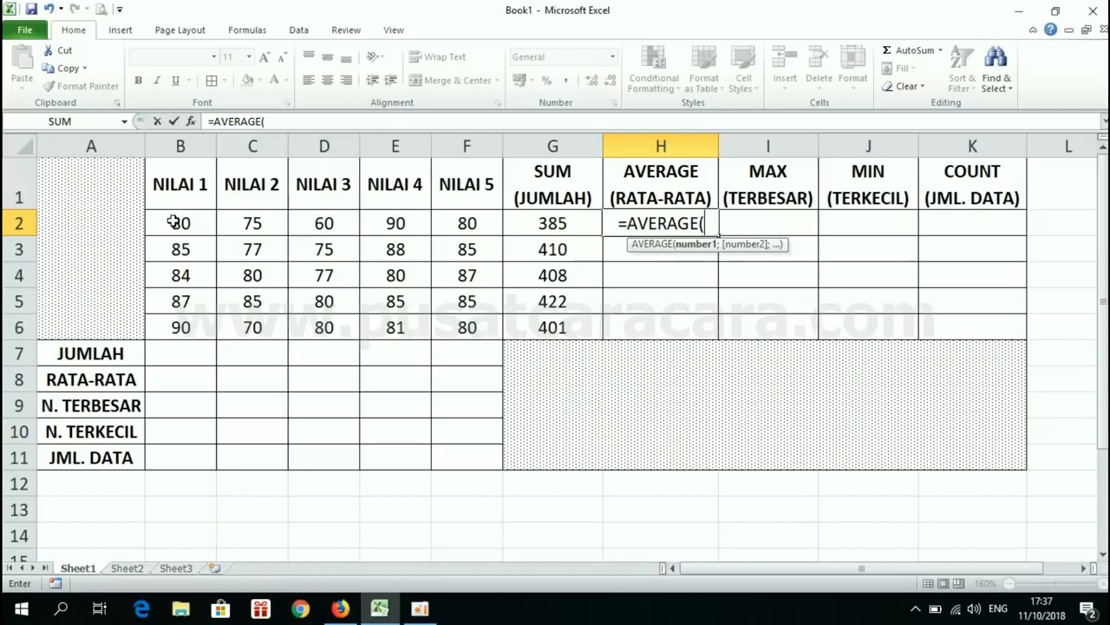
{"action": "left_click", "coordinate": [174, 223]}
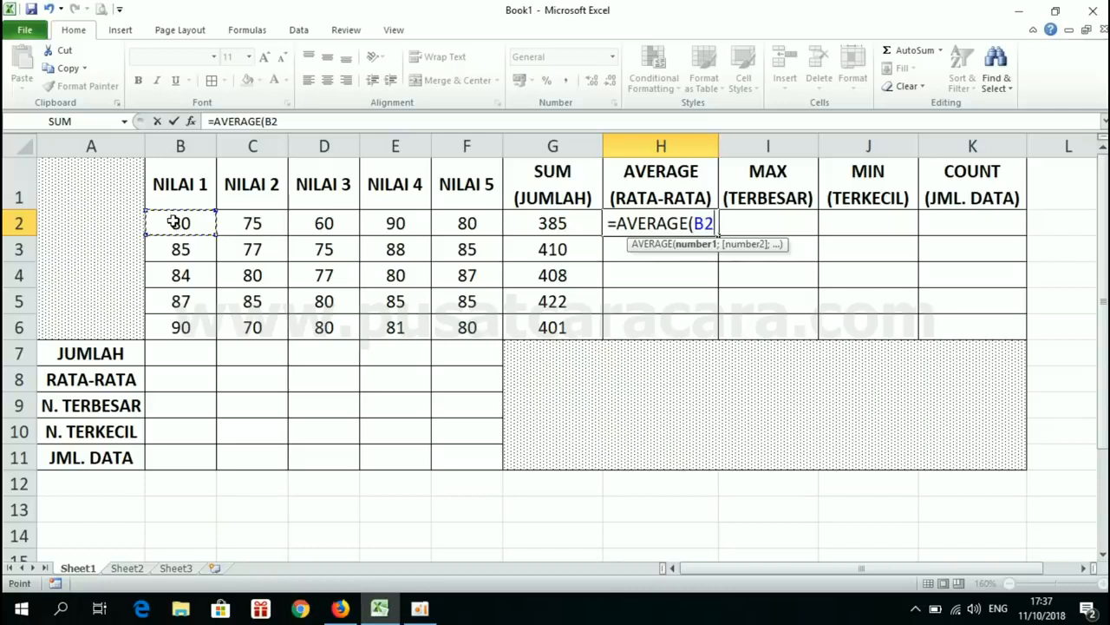
{"action": "type", "text": ";"}
{"action": "left_click", "coordinate": [254, 223]}
{"action": "type", "text": ";"}
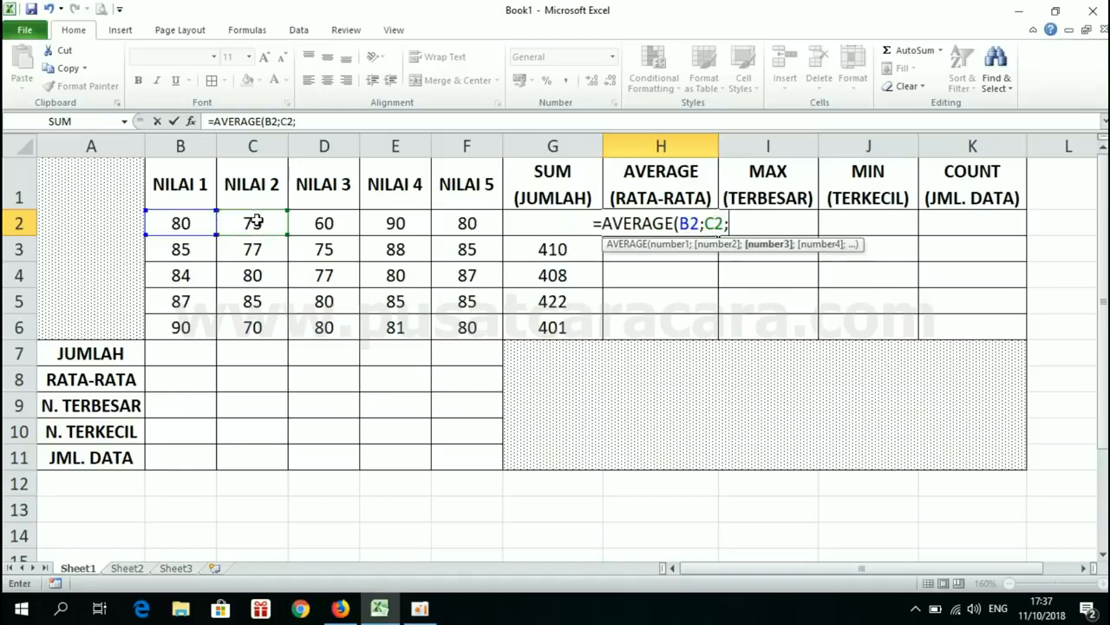
{"action": "left_click", "coordinate": [324, 223]}
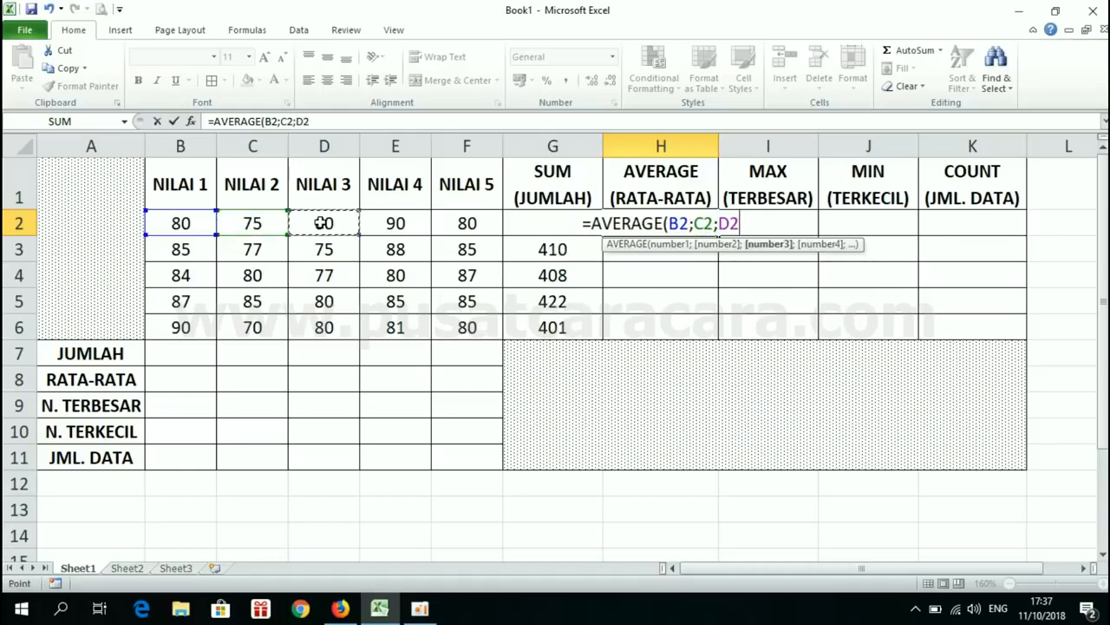
{"action": "key", "text": "BackSpace"}
{"action": "key", "text": "BackSpace"}
{"action": "key", "text": "BackSpace"}
{"action": "key", "text": "BackSpace"}
{"action": "key", "text": "BackSpace"}
{"action": "key", "text": "BackSpace"}
{"action": "key", "text": "BackSpace"}
{"action": "key", "text": "BackSpace"}
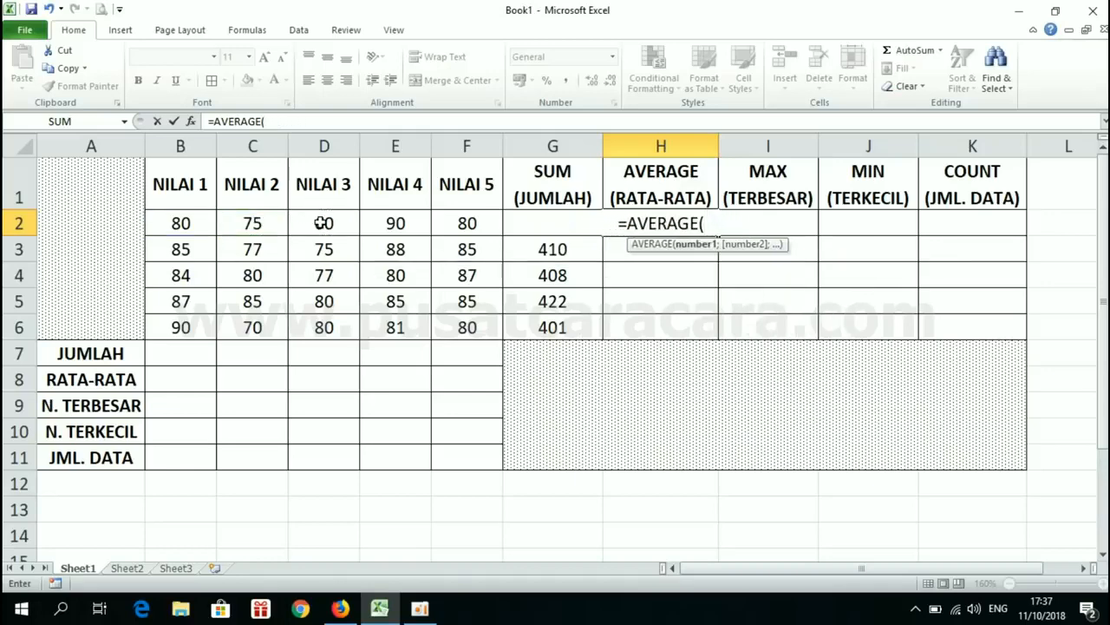
Step: Complete the H2 formula with the row 2 score range so it reads =AVERAGE(B2:F2)
{"action": "left_click_drag", "start_coordinate": [182, 223], "coordinate": [467, 223]}
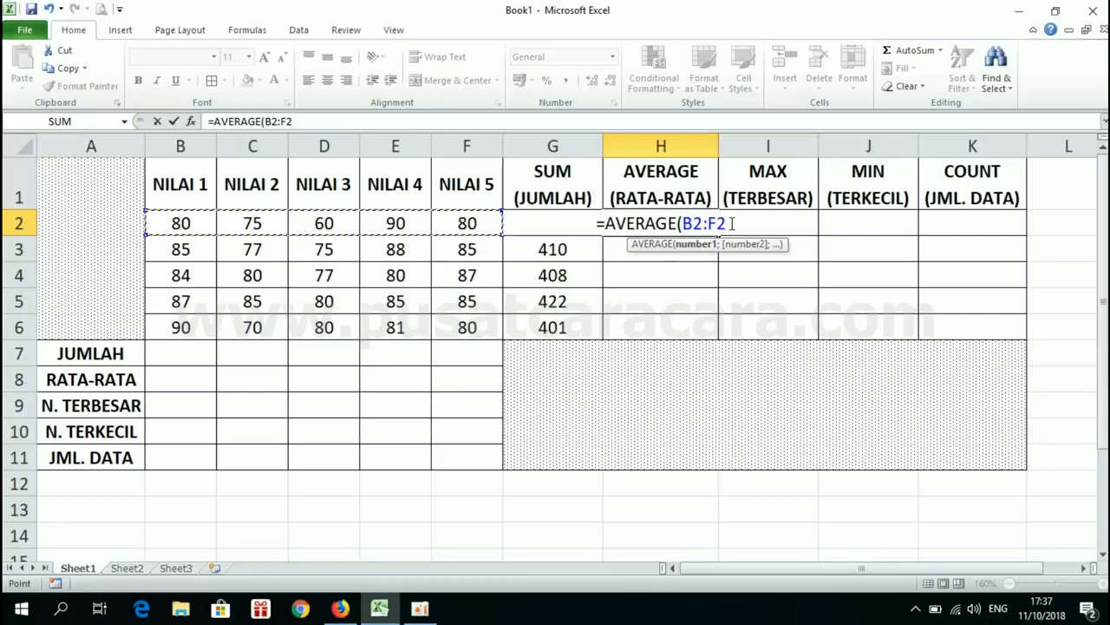
{"action": "type", "text": ")"}
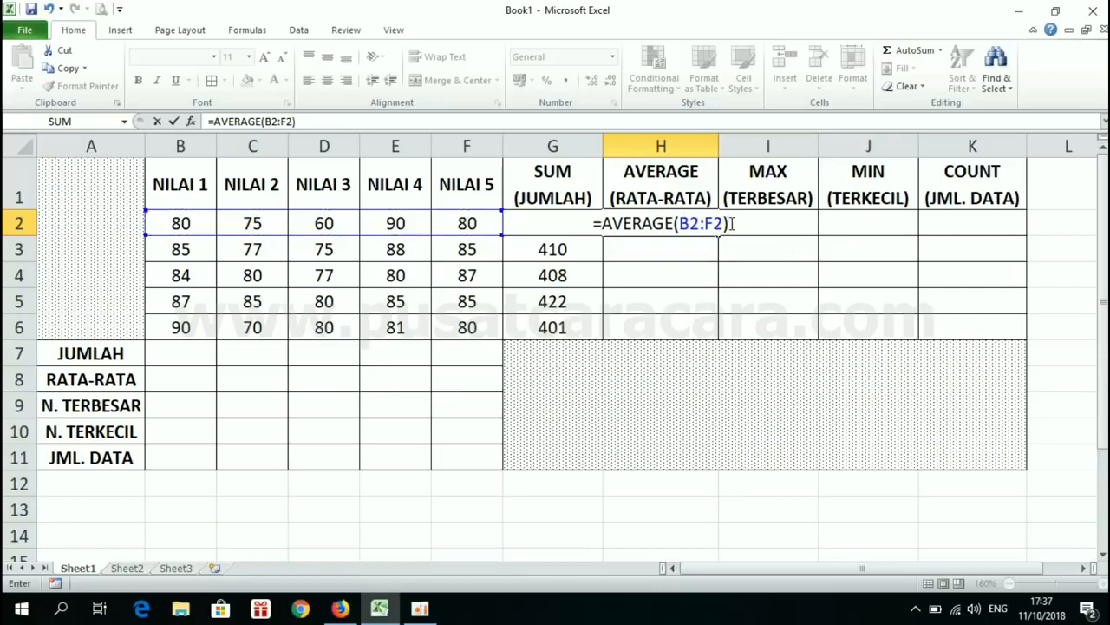
{"action": "key", "text": "Return"}
Step: Enter the formula =MAX(B2:F2) in I2 to find the largest score in row 2
{"action": "left_click", "coordinate": [759, 224]}
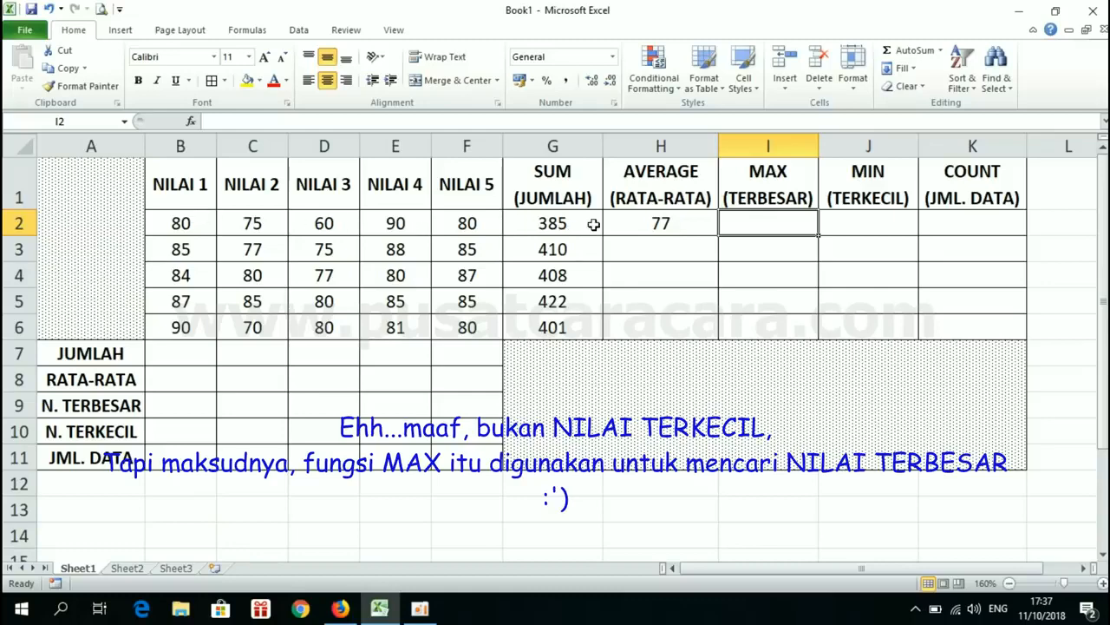
{"action": "type", "text": "=MAX"}
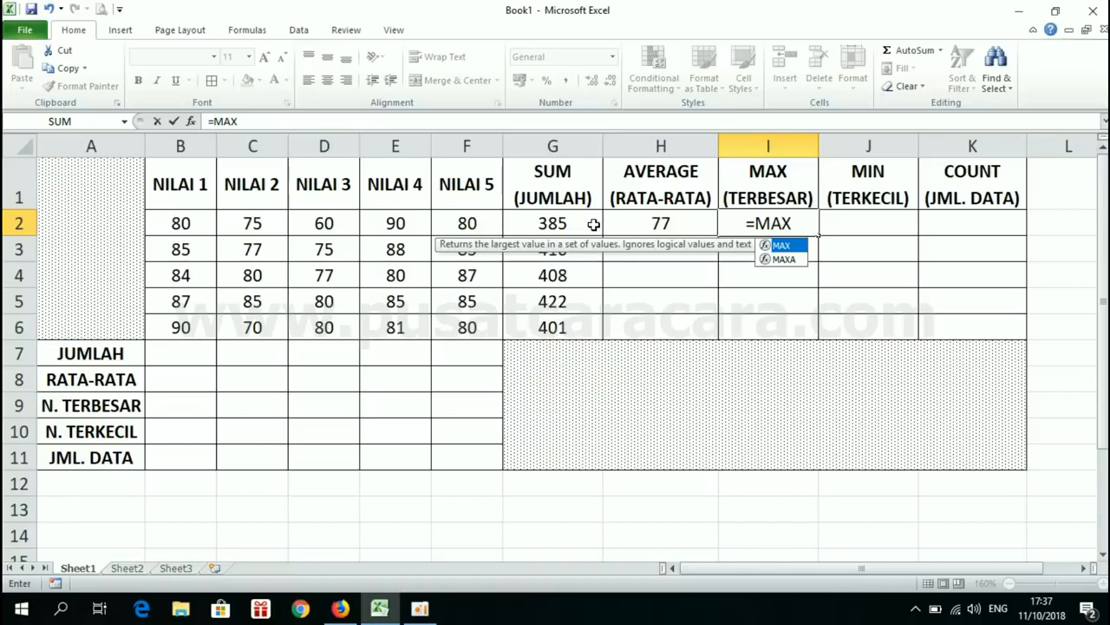
{"action": "type", "text": "("}
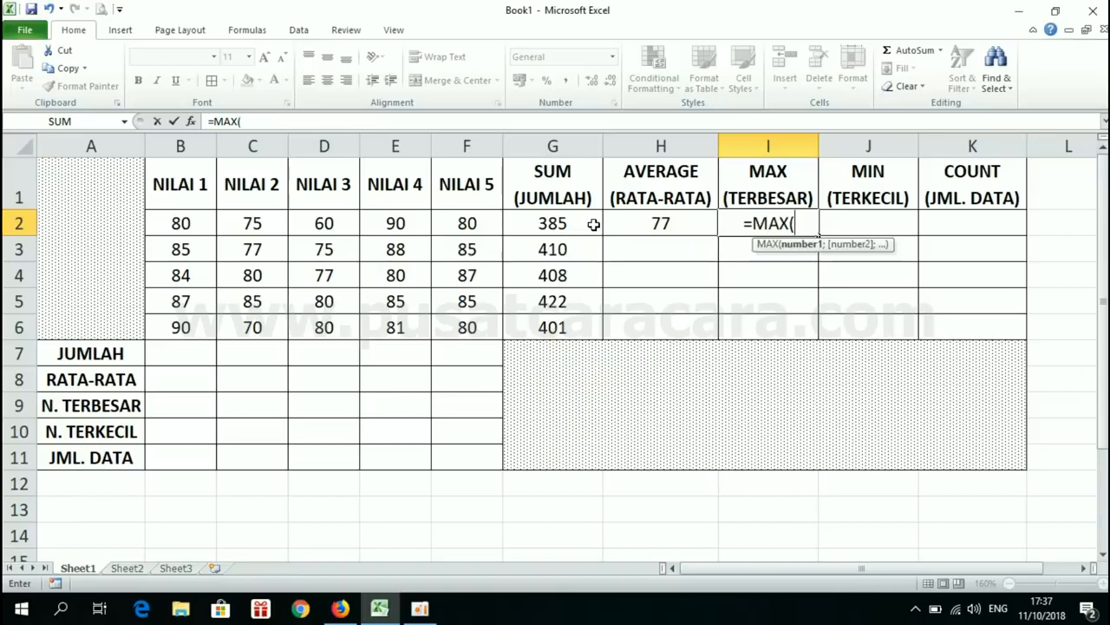
{"action": "left_click", "coordinate": [188, 222]}
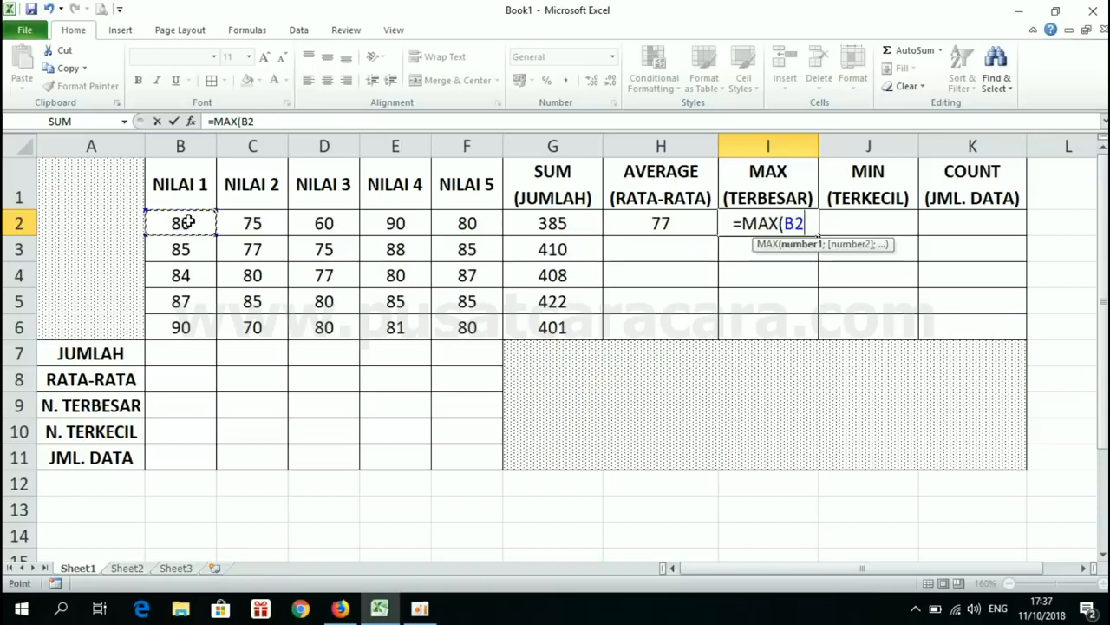
{"action": "left_click_drag", "start_coordinate": [188, 223], "coordinate": [460, 224]}
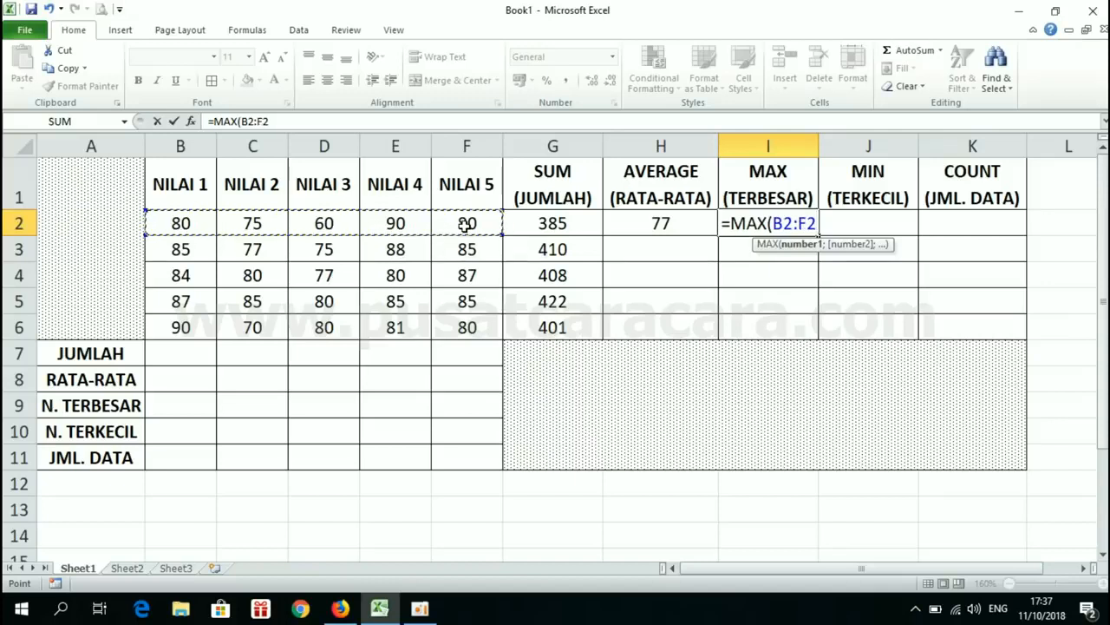
{"action": "type", "text": ")"}
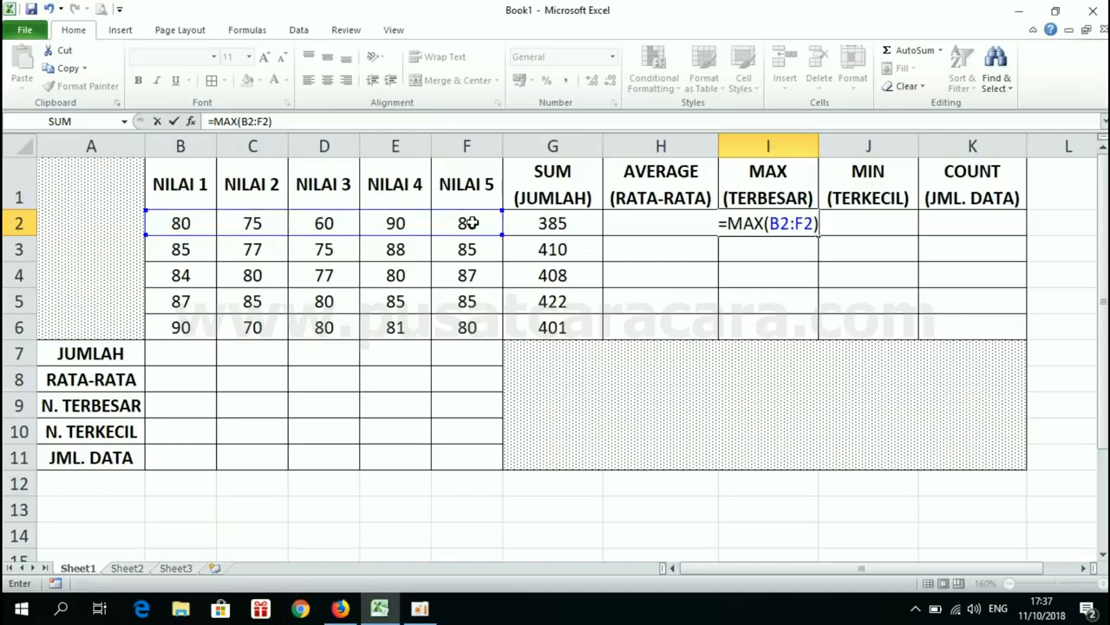
{"action": "key", "text": "Return"}
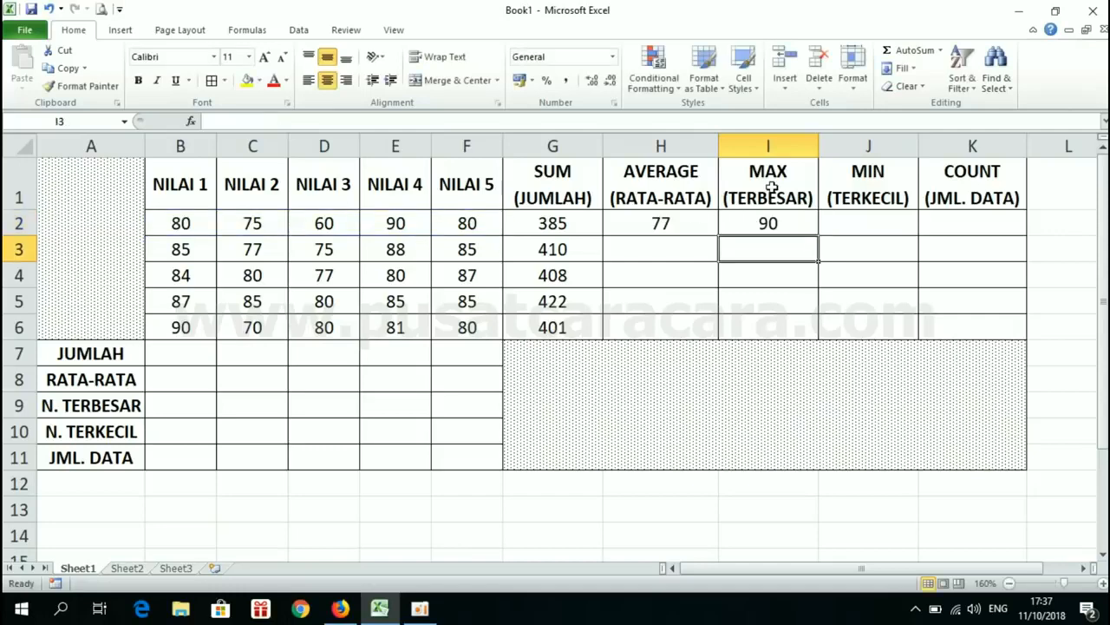
Step: Enter the formula =MIN(B2:F2) in J2 to find the smallest score in row 2
{"action": "left_click", "coordinate": [857, 180]}
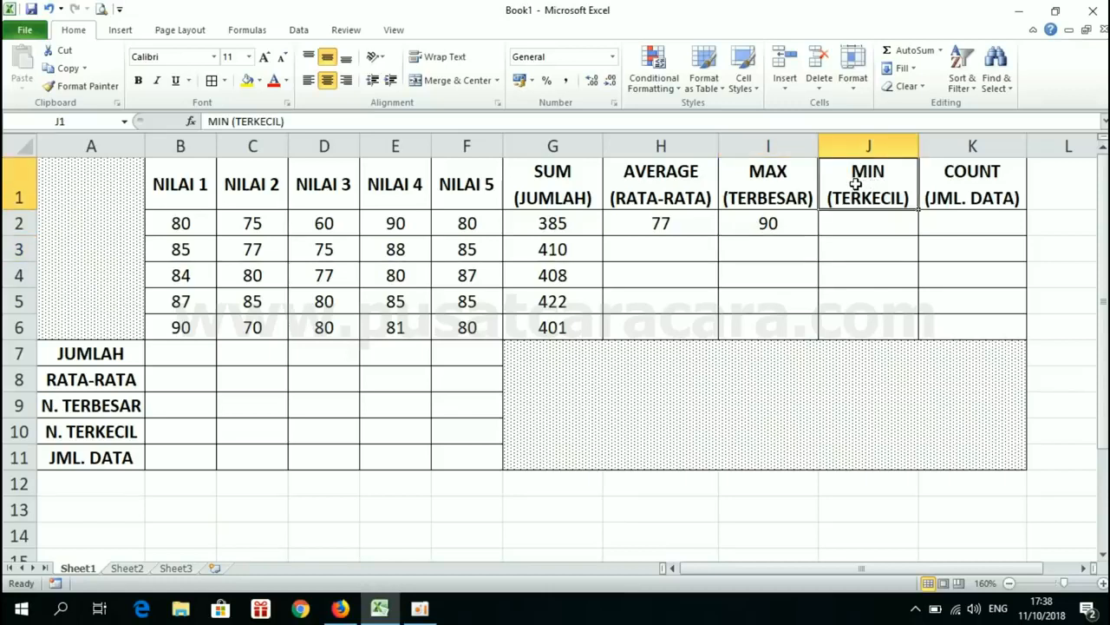
{"action": "left_click", "coordinate": [862, 226]}
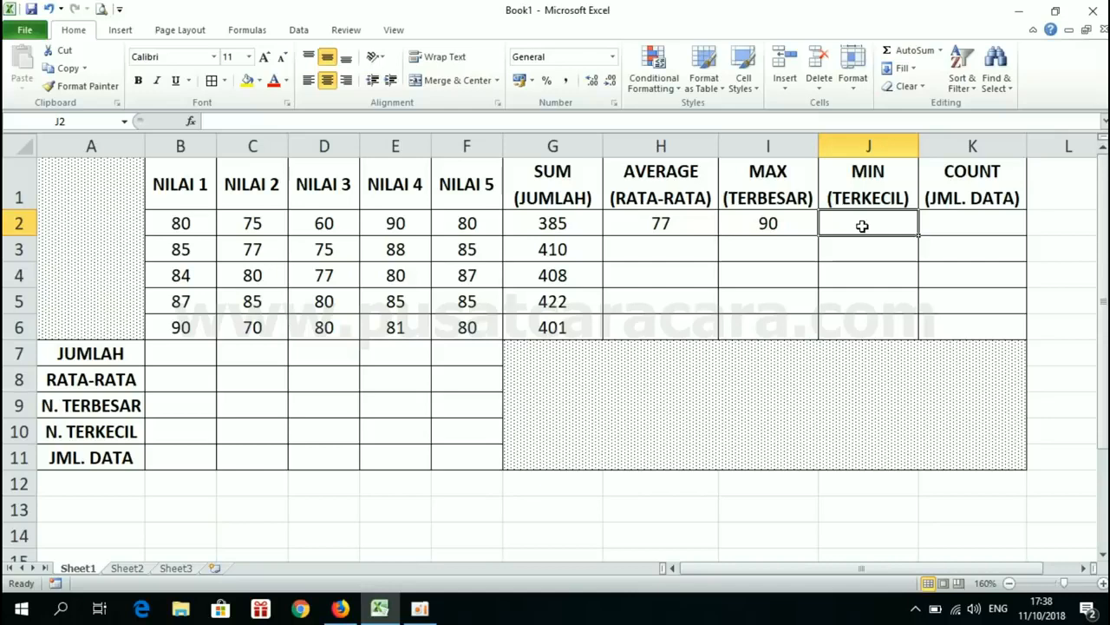
{"action": "type", "text": "="}
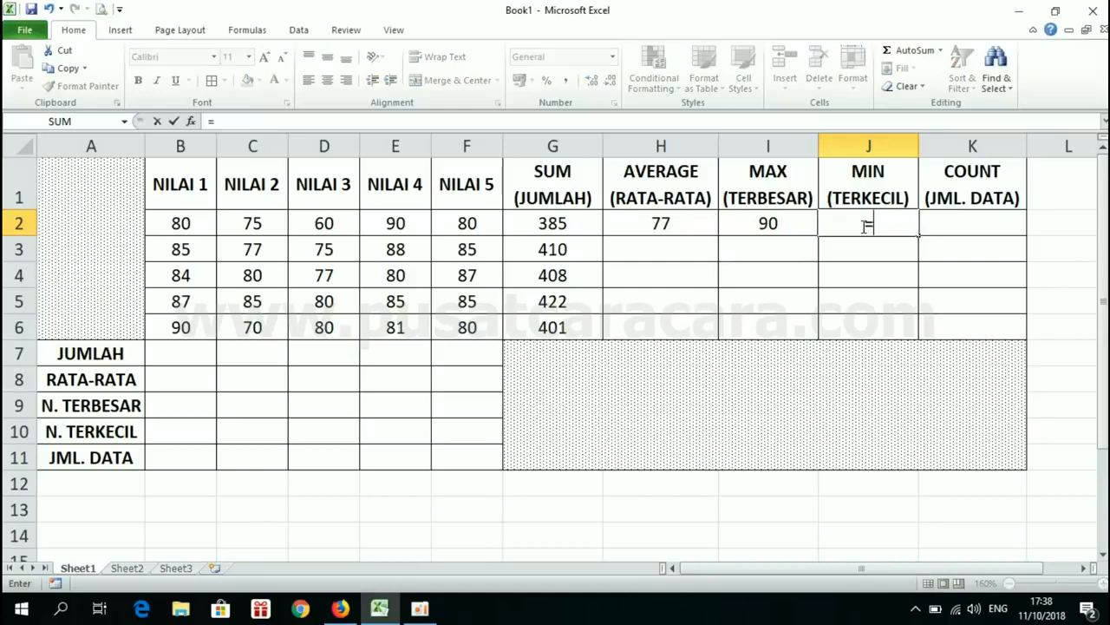
{"action": "type", "text": "MIN("}
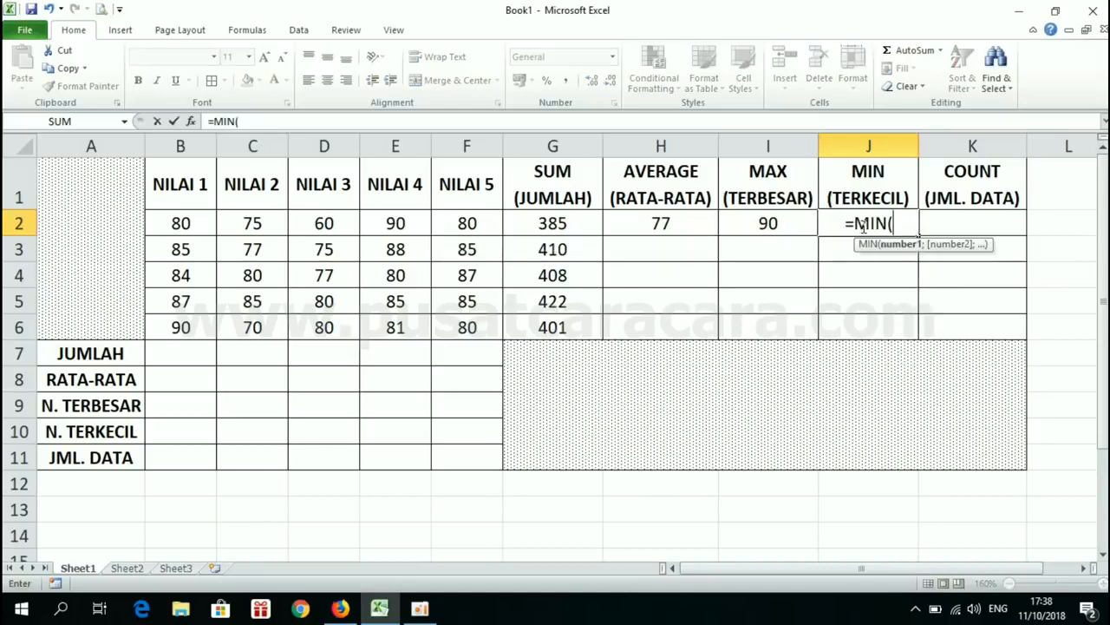
{"action": "left_click", "coordinate": [194, 222]}
{"action": "left_click_drag", "start_coordinate": [197, 222], "coordinate": [466, 223]}
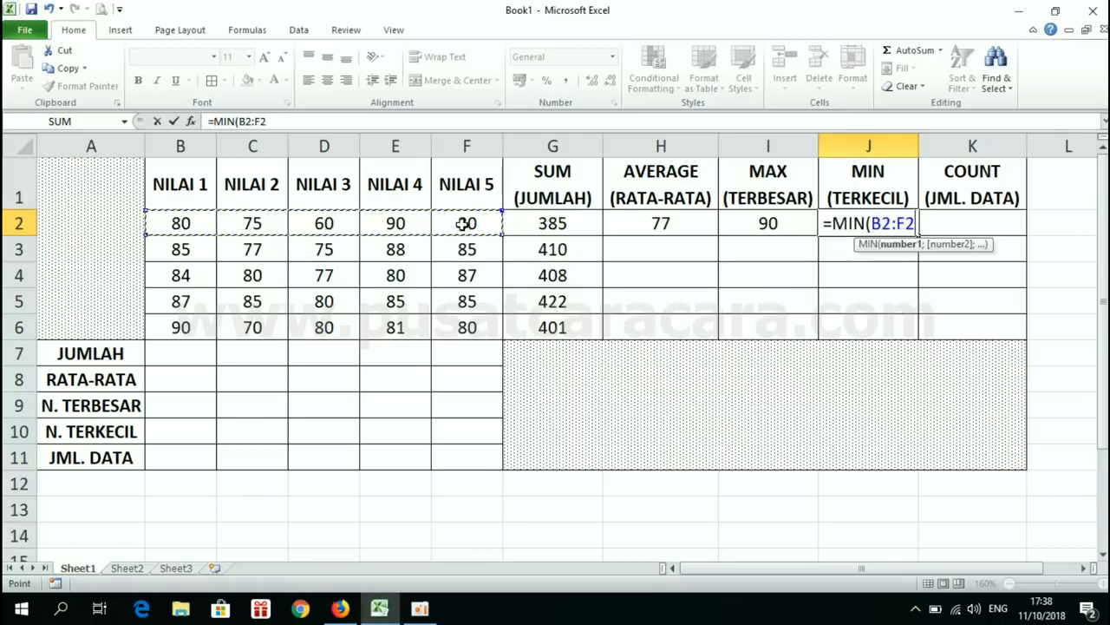
{"action": "type", "text": ")"}
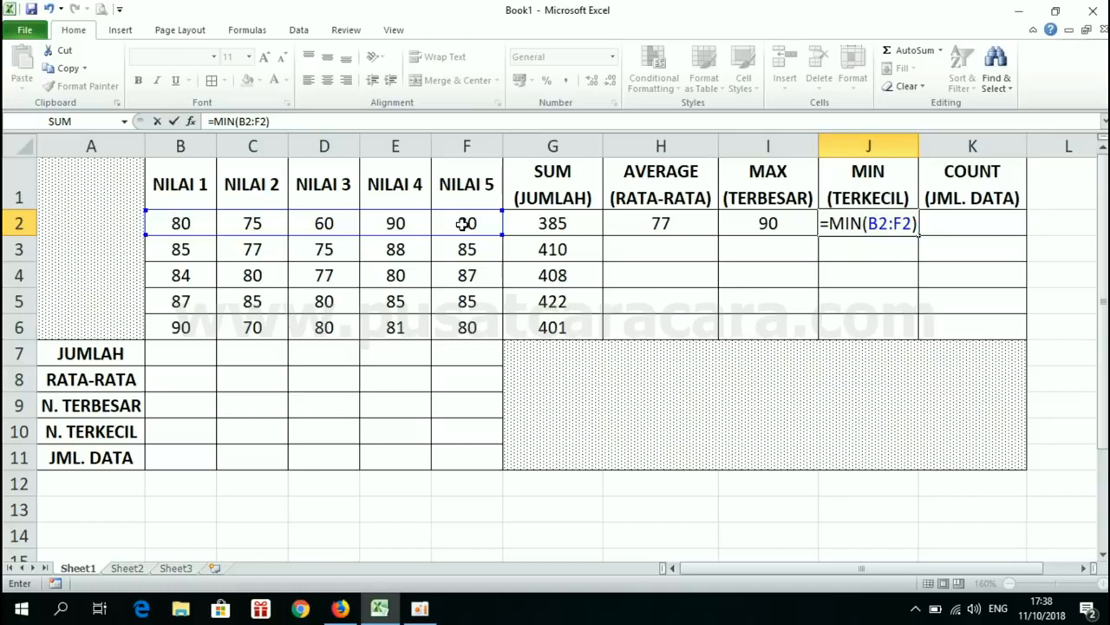
{"action": "key", "text": "Return"}
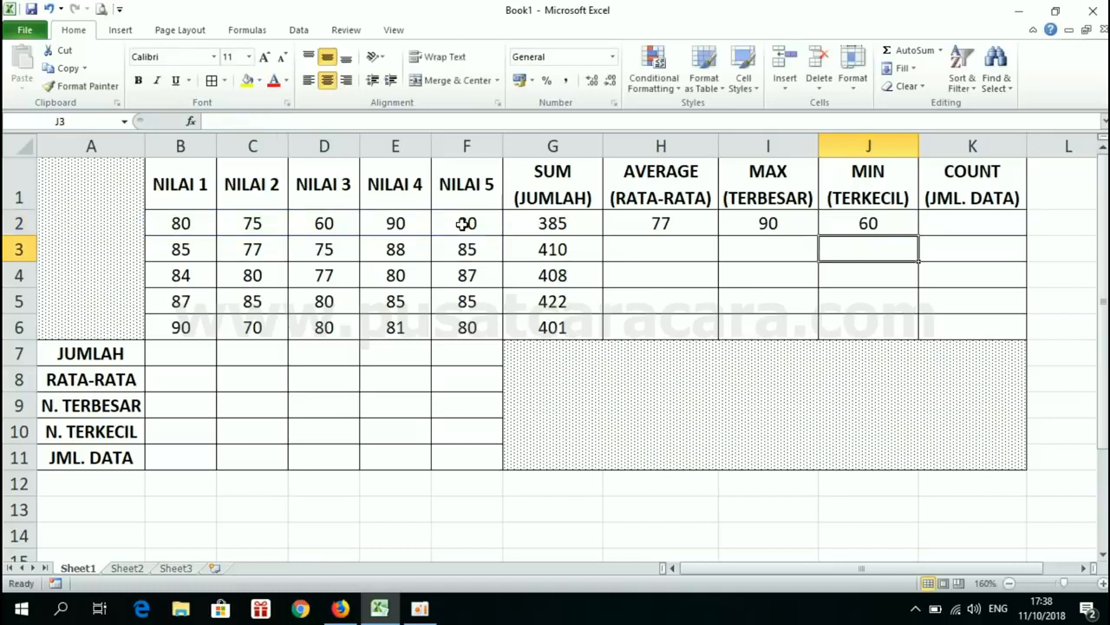
Step: Check the MIN result in J2 against the row 2 scores in B2:F2
{"action": "left_click_drag", "start_coordinate": [178, 223], "coordinate": [477, 226]}
{"action": "left_click", "coordinate": [335, 214]}
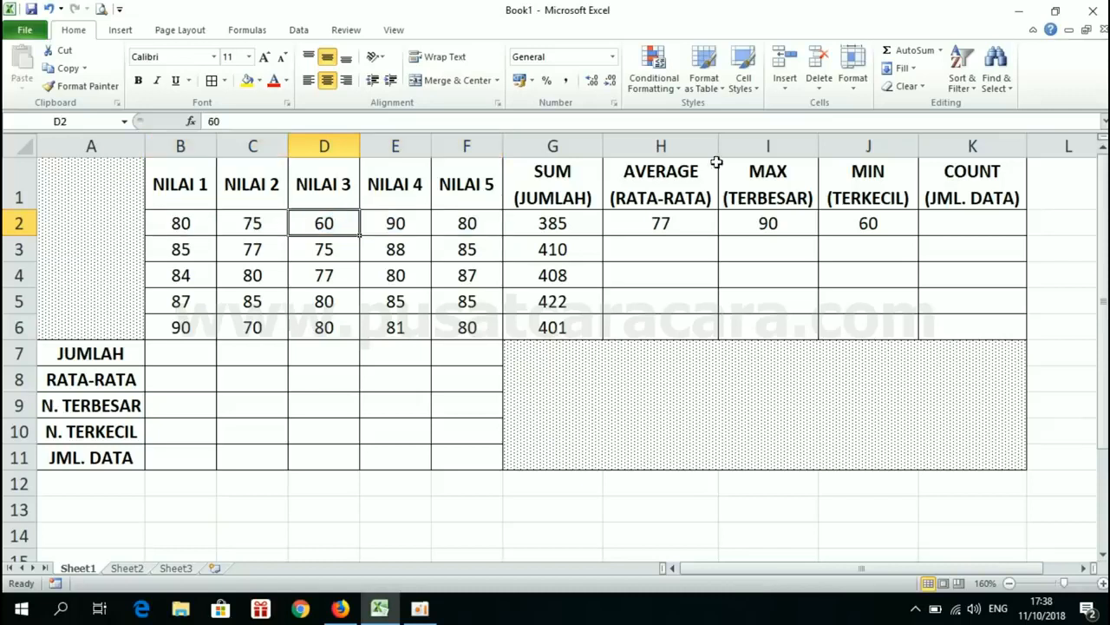
{"action": "left_click", "coordinate": [897, 224]}
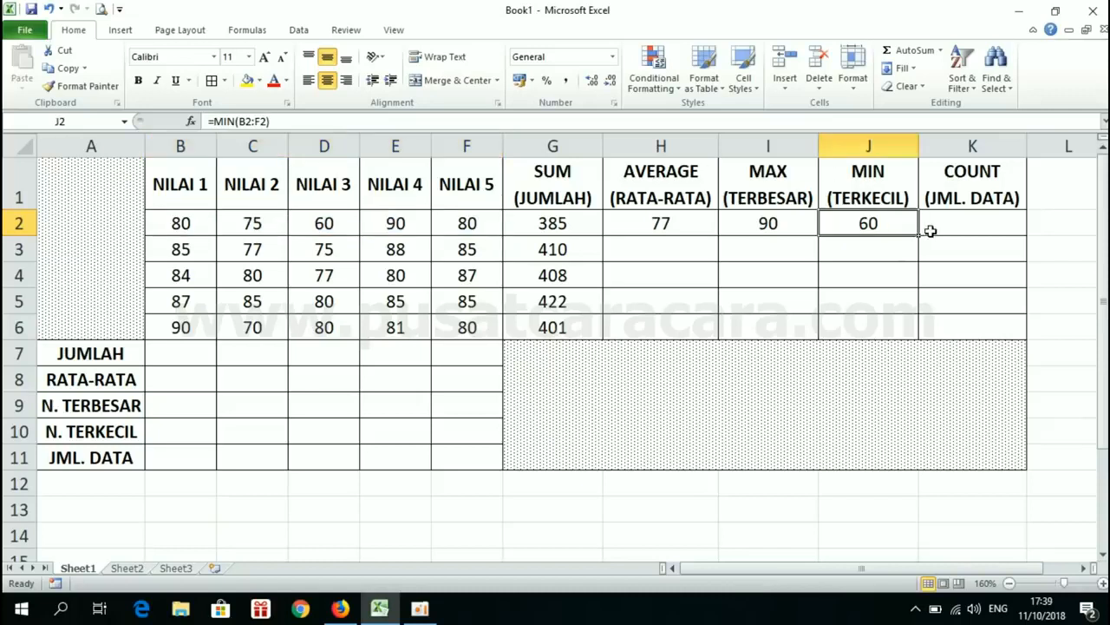
Step: Examine how many scores B2:F2 contains for the COUNT column and select the empty cell K2
{"action": "left_click", "coordinate": [967, 179]}
{"action": "left_click", "coordinate": [952, 223]}
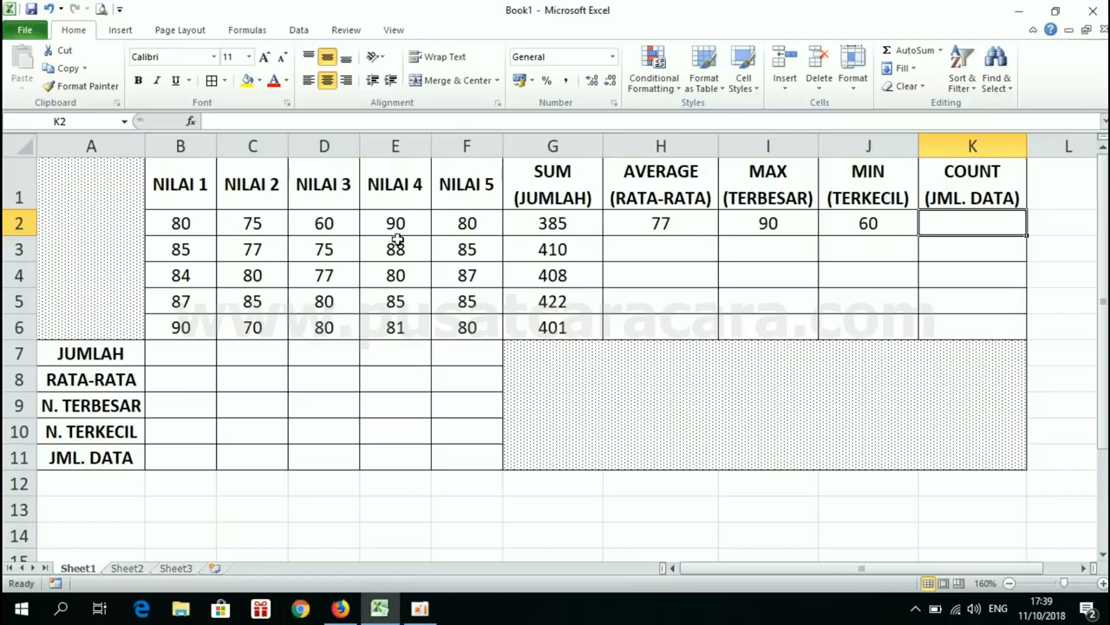
{"action": "left_click", "coordinate": [180, 226]}
{"action": "left_click", "coordinate": [250, 224]}
{"action": "left_click_drag", "start_coordinate": [323, 224], "coordinate": [527, 222]}
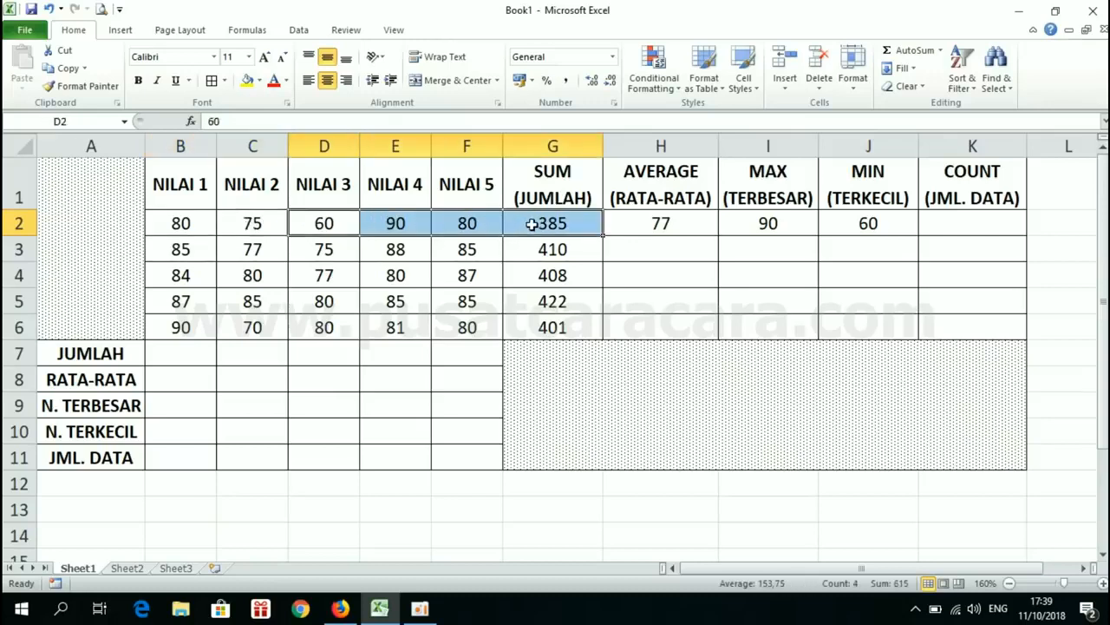
{"action": "left_click", "coordinate": [527, 222]}
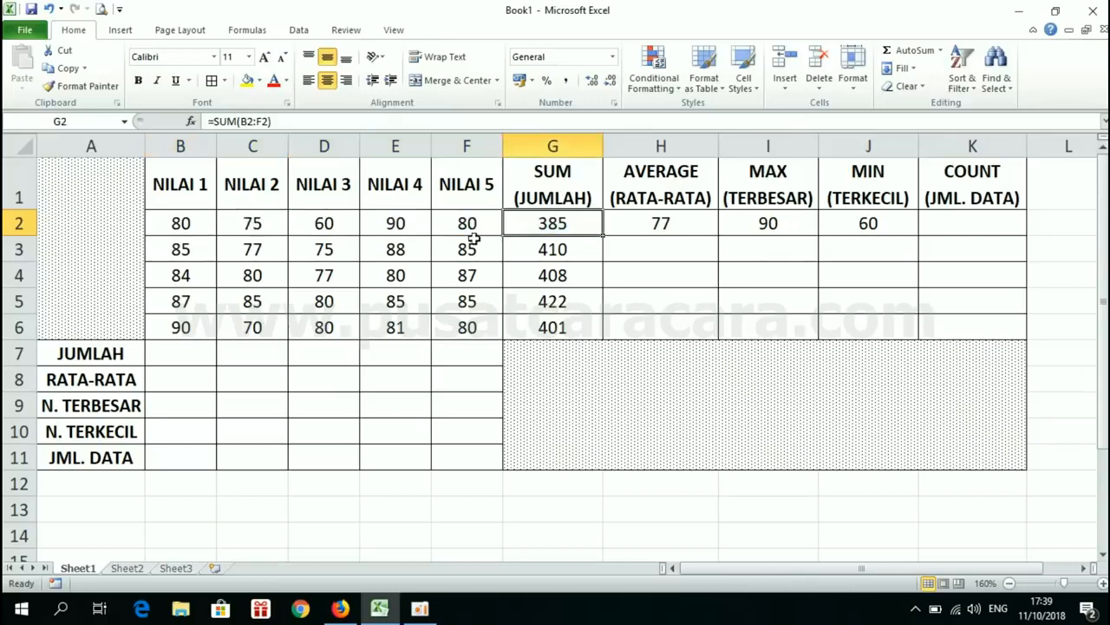
{"action": "left_click", "coordinate": [188, 225]}
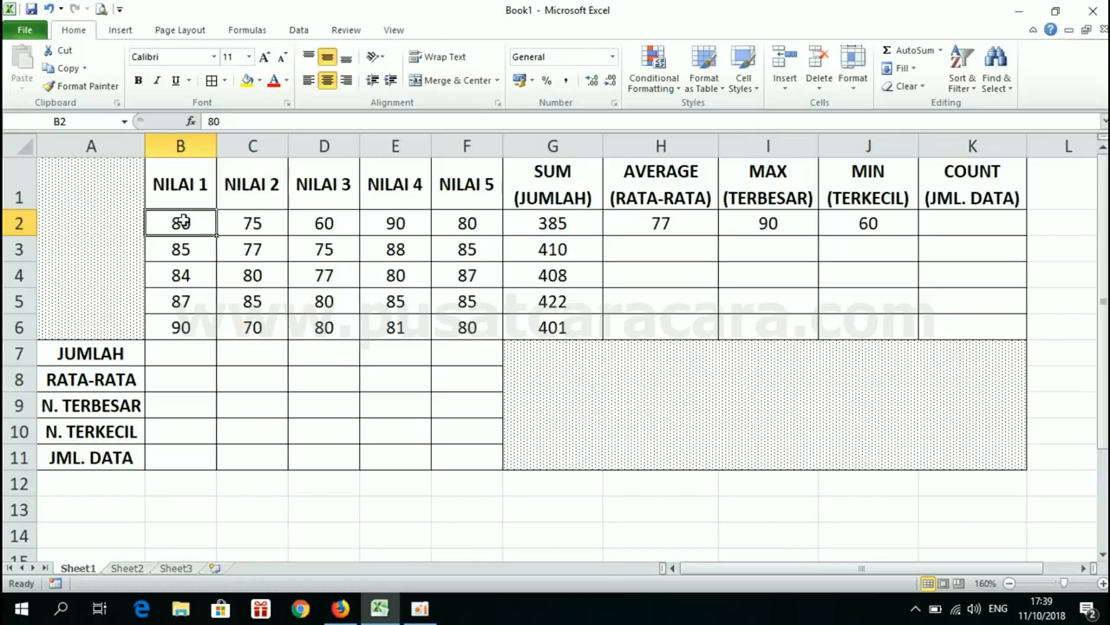
{"action": "left_click", "coordinate": [269, 225]}
{"action": "left_click", "coordinate": [336, 229]}
{"action": "left_click_drag", "start_coordinate": [196, 223], "coordinate": [464, 224]}
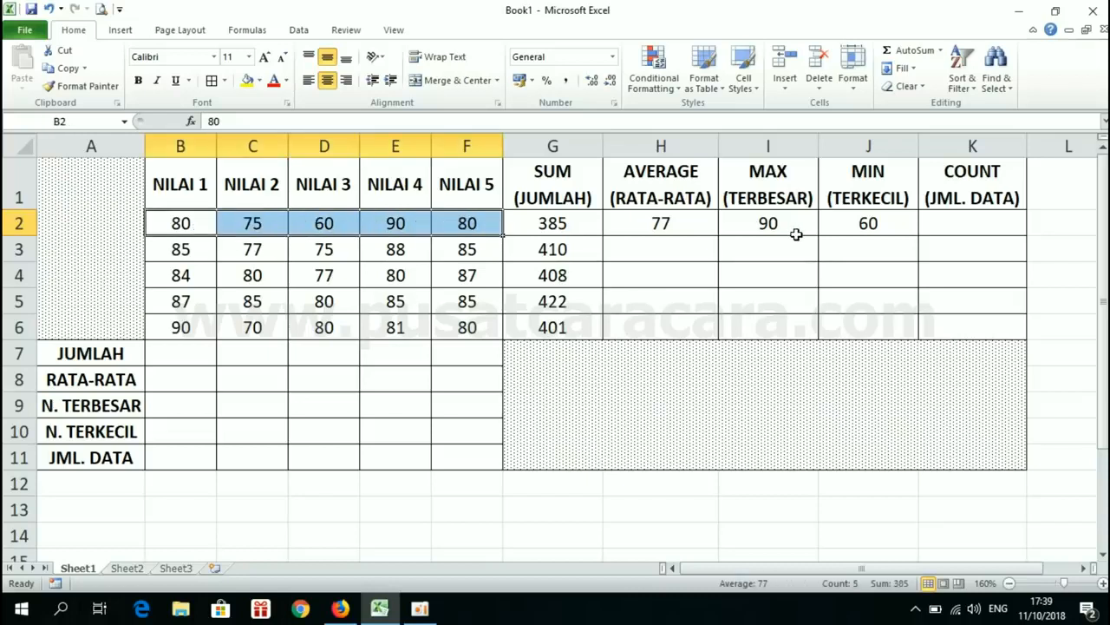
{"action": "left_click", "coordinate": [942, 217]}
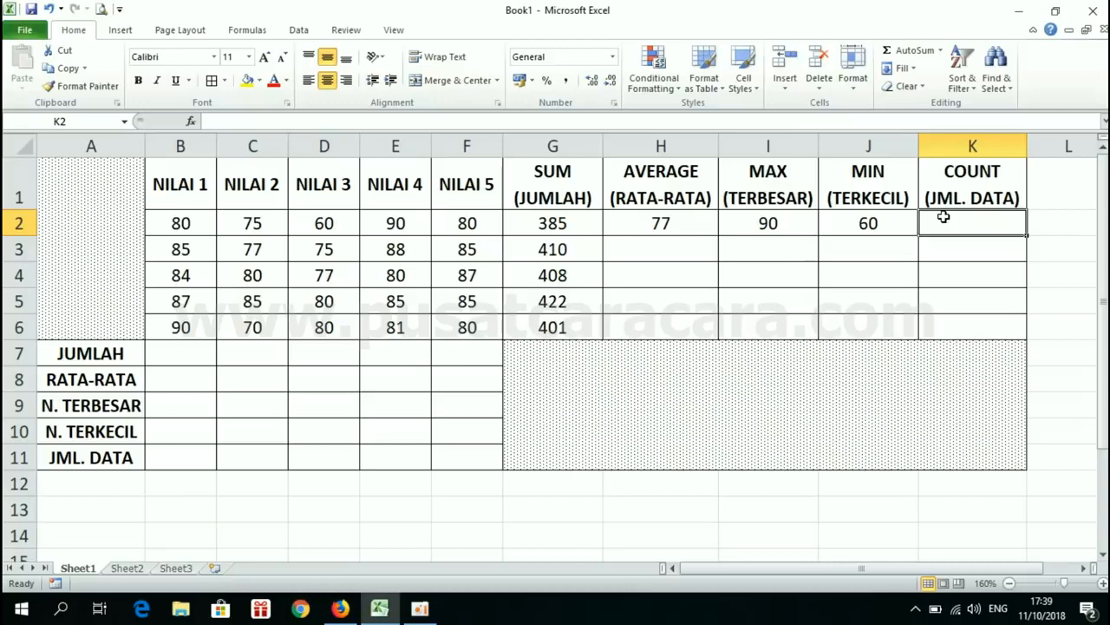
Step: Enter the formula =COUNT(B2:F2) in K2 to count the scores in row 2
{"action": "type", "text": "="}
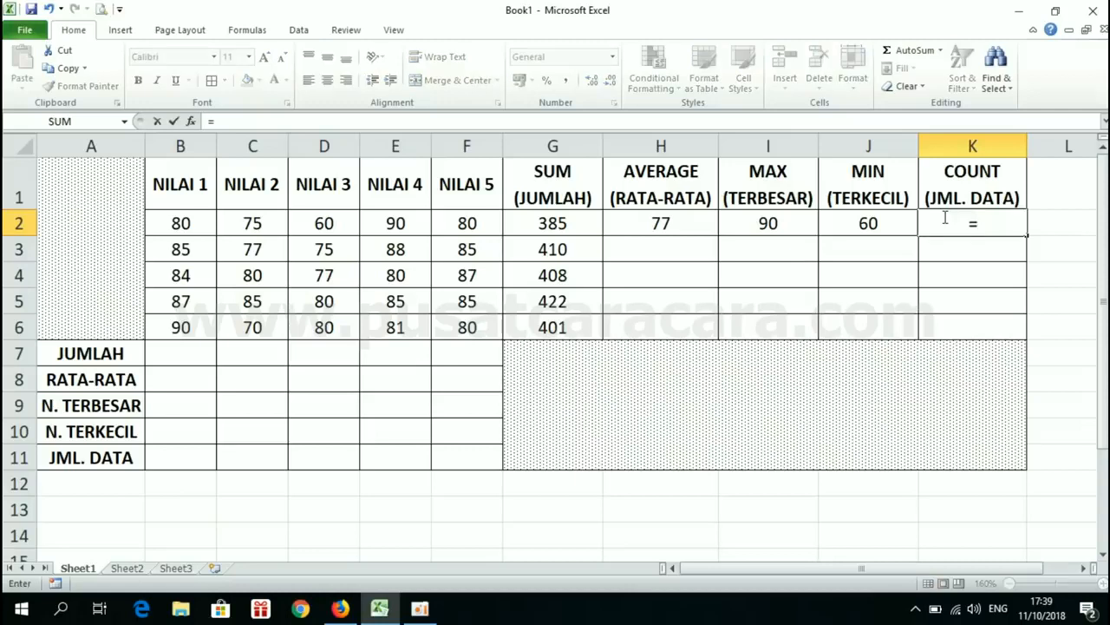
{"action": "type", "text": "COUNT("}
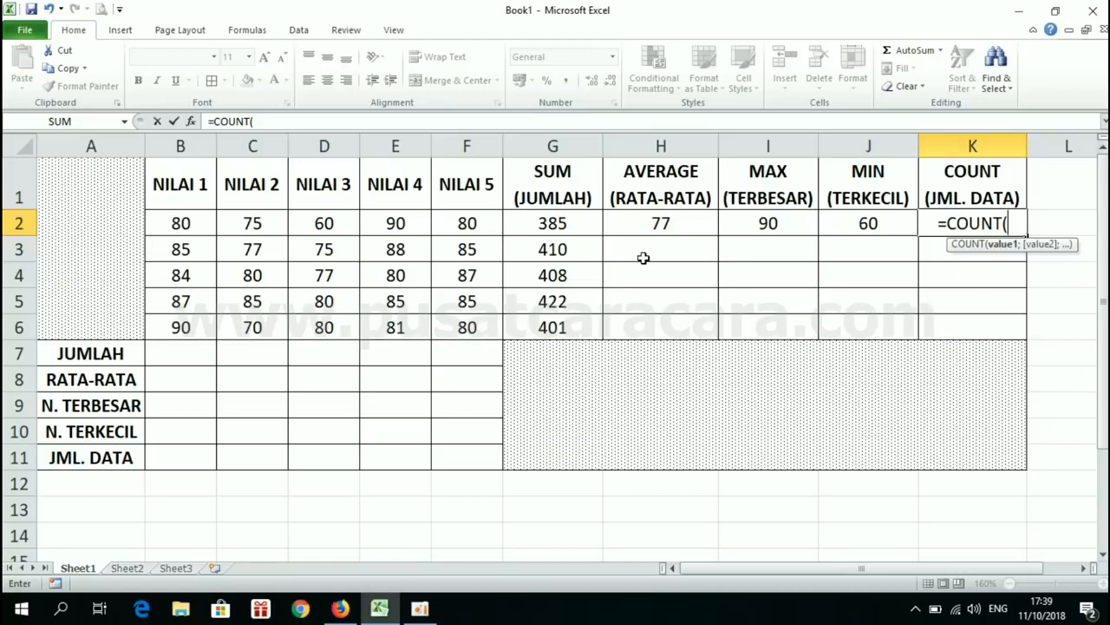
{"action": "left_click_drag", "start_coordinate": [205, 222], "coordinate": [469, 220]}
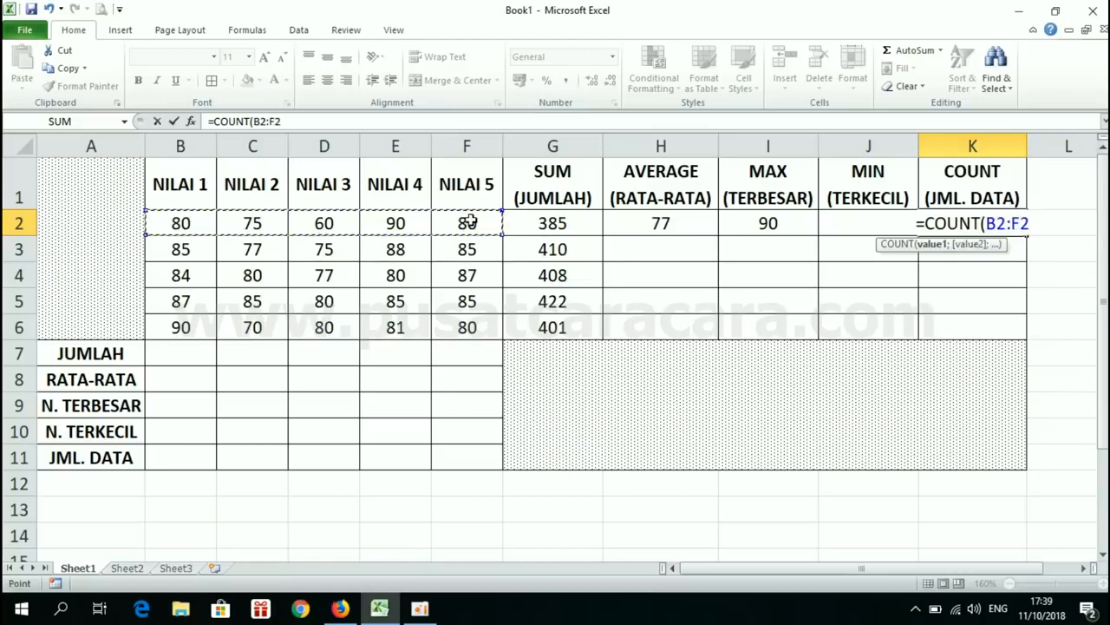
{"action": "type", "text": ")"}
{"action": "key", "text": "Return"}
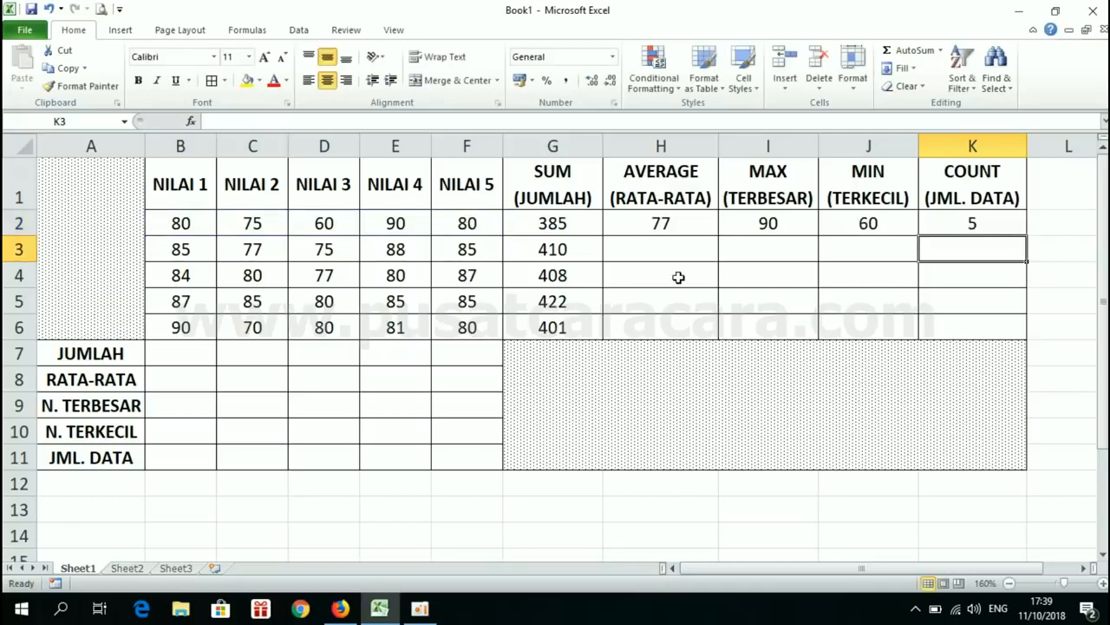
Step: Fill the AVERAGE, MAX, MIN and COUNT formulas in H2:K2 down through row 6
{"action": "left_click", "coordinate": [957, 215]}
{"action": "left_click", "coordinate": [674, 218]}
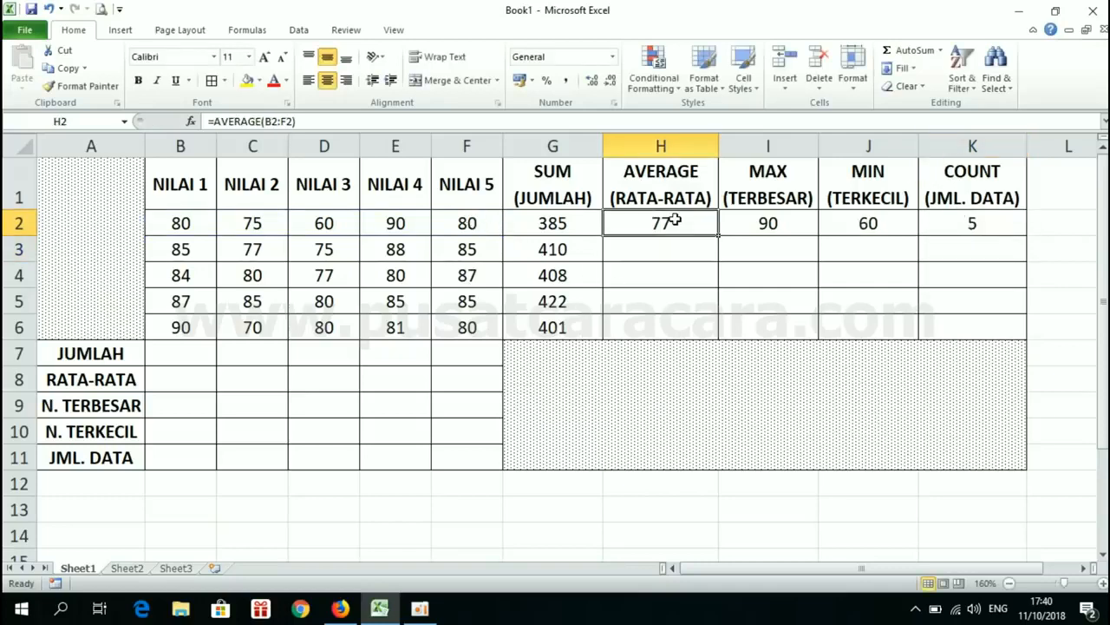
{"action": "double_click", "coordinate": [666, 253]}
{"action": "left_click_drag", "start_coordinate": [671, 253], "coordinate": [1018, 324]}
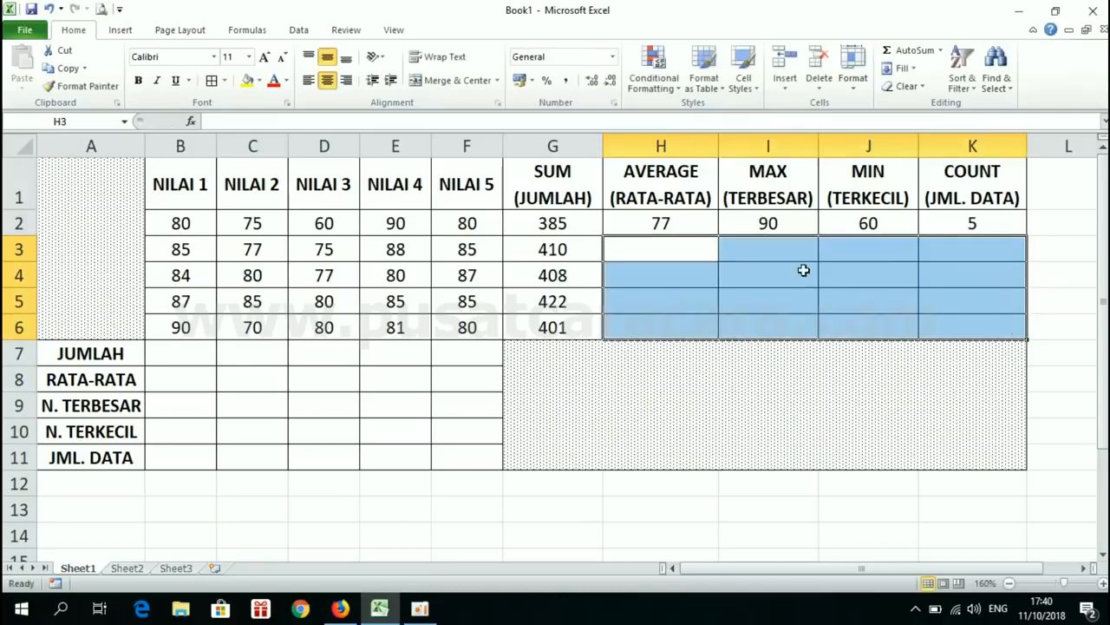
{"action": "left_click", "coordinate": [691, 253]}
{"action": "left_click", "coordinate": [684, 221]}
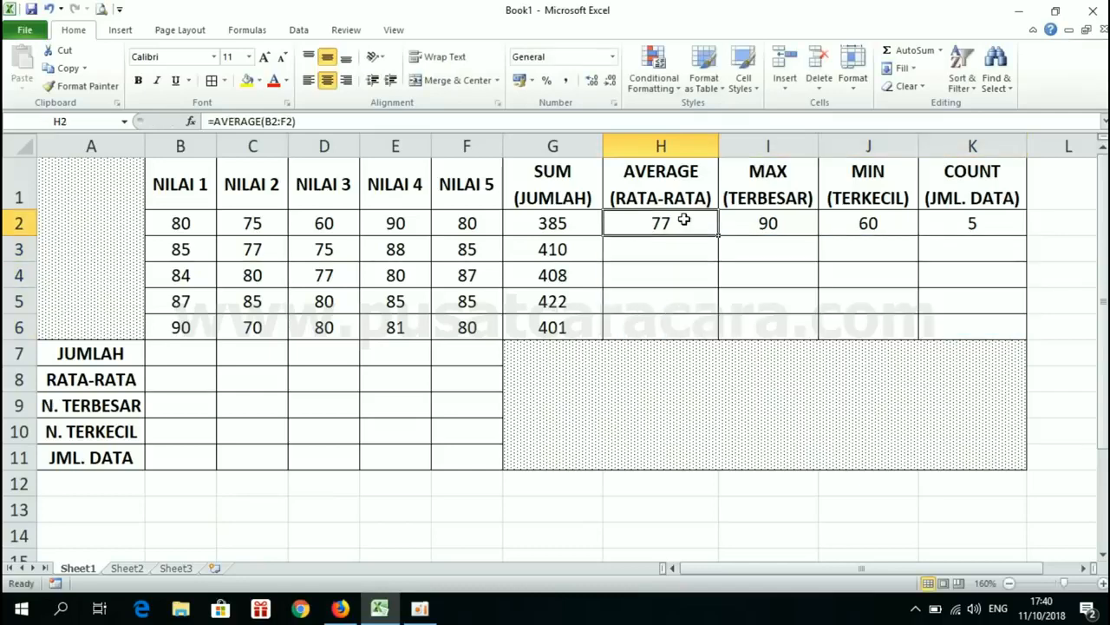
{"action": "left_click_drag", "start_coordinate": [683, 221], "coordinate": [971, 222]}
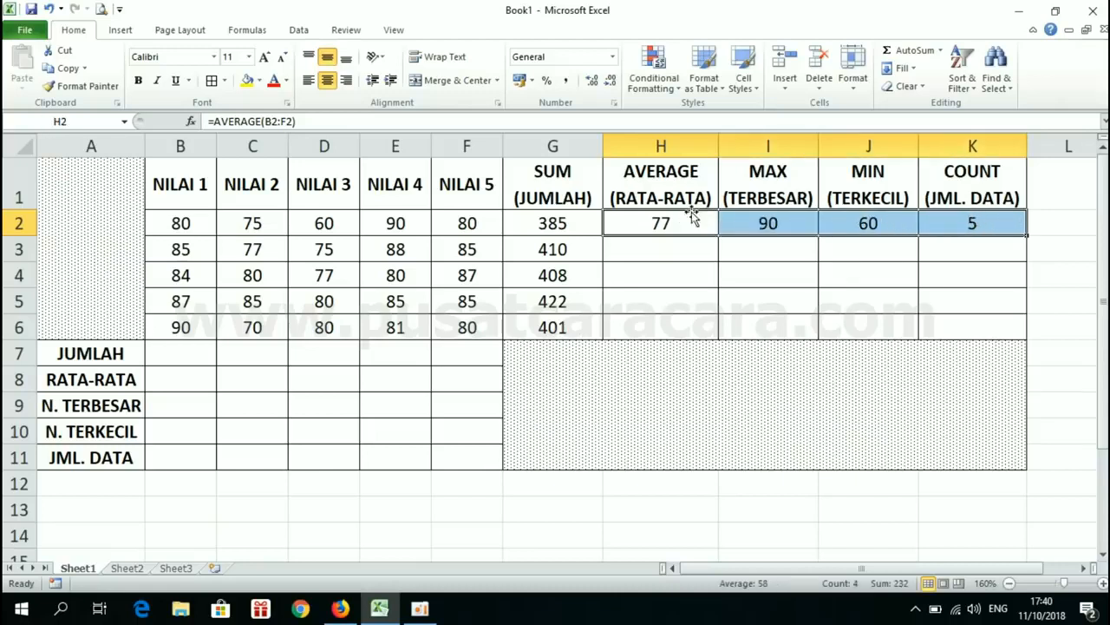
{"action": "left_click_drag", "start_coordinate": [662, 221], "coordinate": [966, 220]}
{"action": "left_click_drag", "start_coordinate": [1028, 234], "coordinate": [1029, 346]}
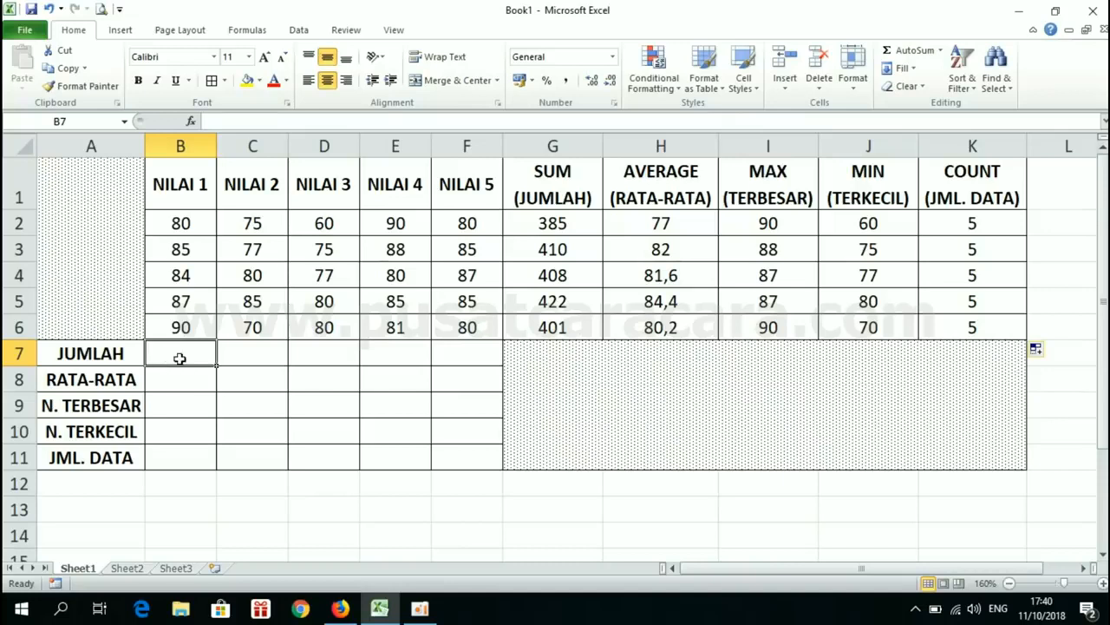
Step: Enter the formula =SUM(B2:B6) in B7 to total the NILAI 1 scores in the JUMLAH row
{"action": "key", "text": "Up"}
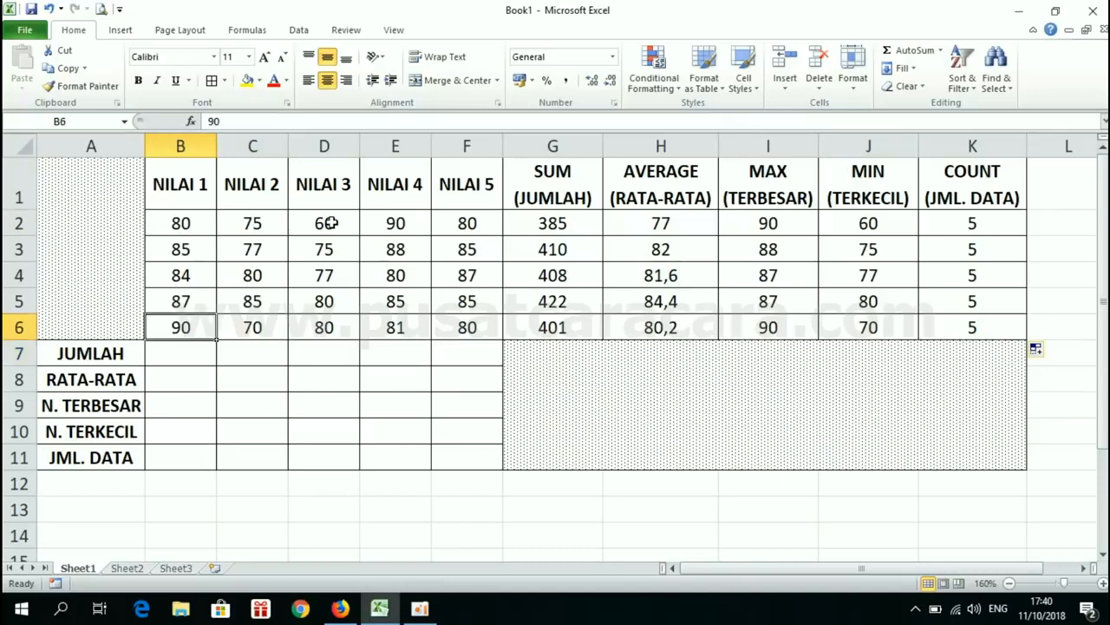
{"action": "double_click", "coordinate": [181, 224]}
{"action": "left_click", "coordinate": [180, 325]}
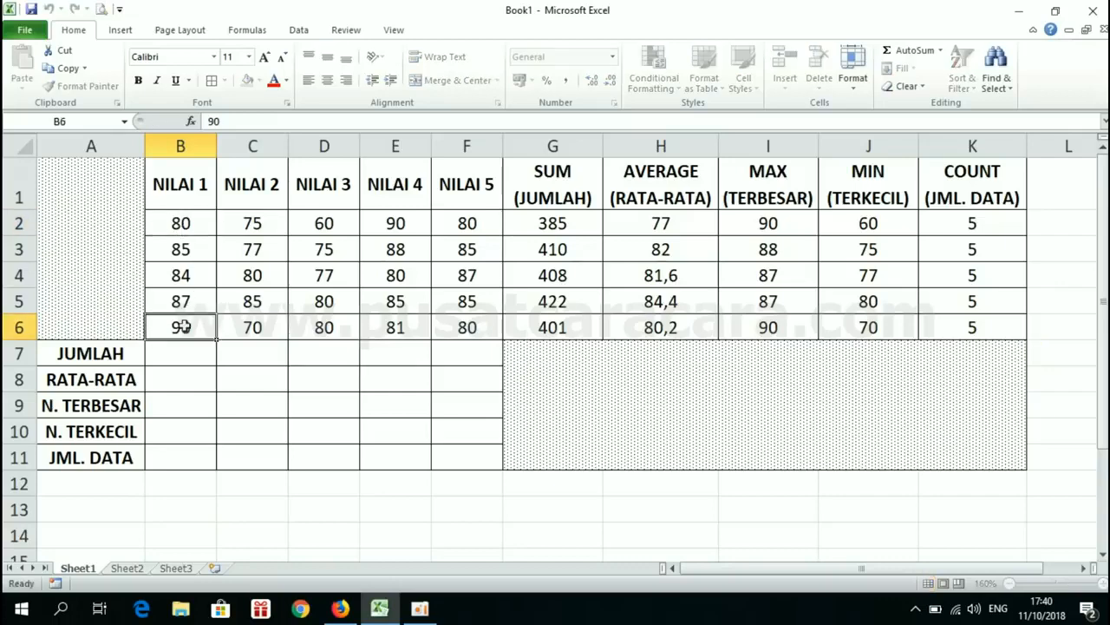
{"action": "left_click", "coordinate": [186, 350]}
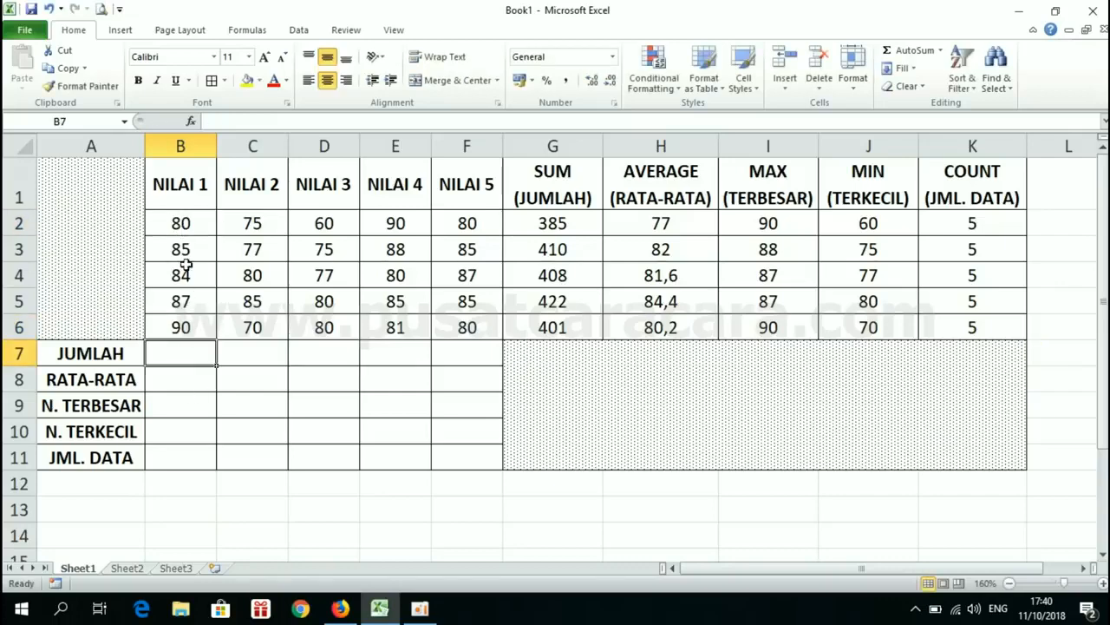
{"action": "left_click_drag", "start_coordinate": [182, 222], "coordinate": [197, 324]}
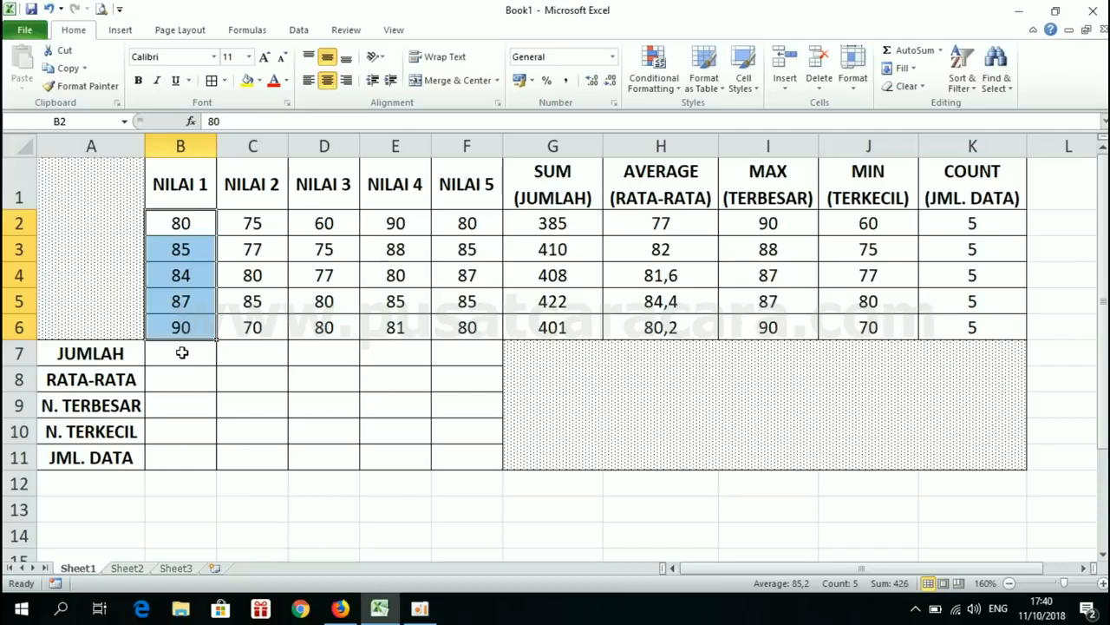
{"action": "left_click", "coordinate": [182, 352]}
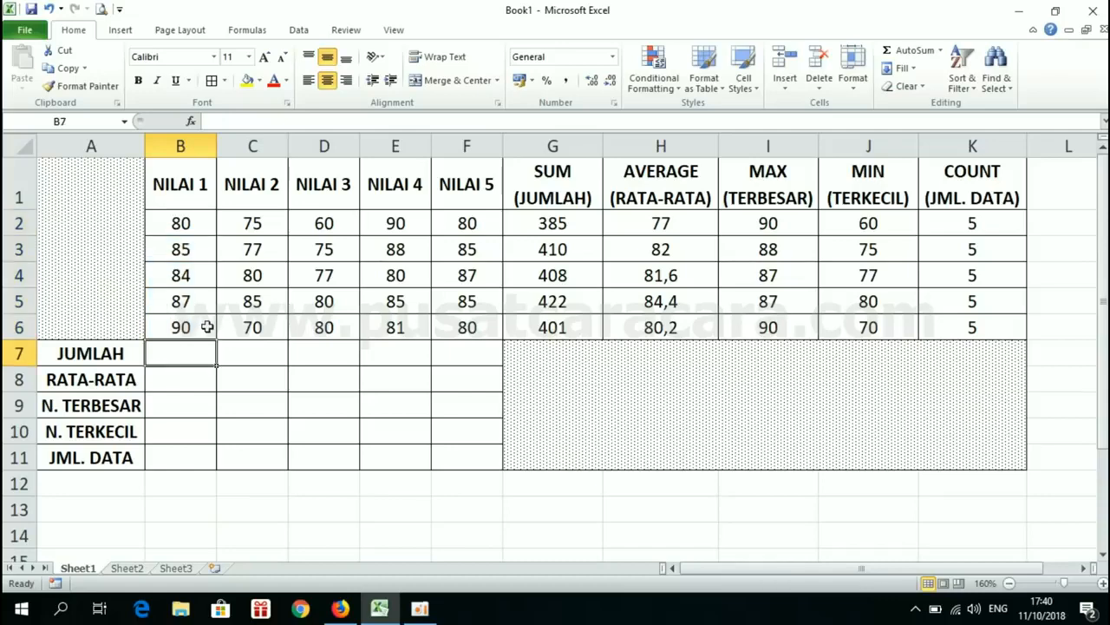
{"action": "type", "text": "="}
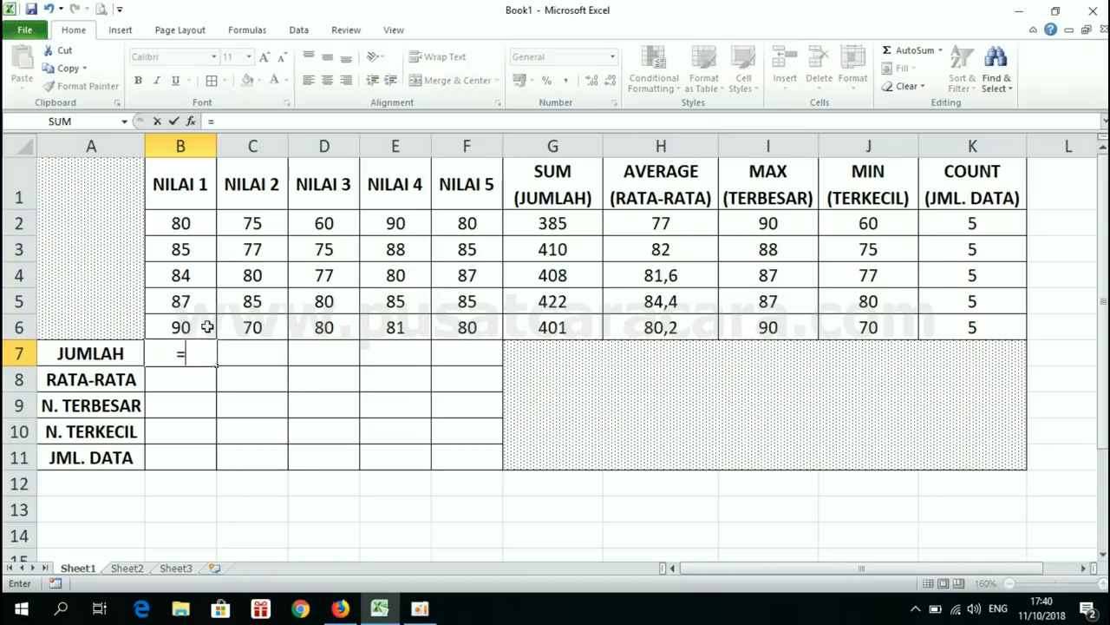
{"action": "type", "text": "SUM"}
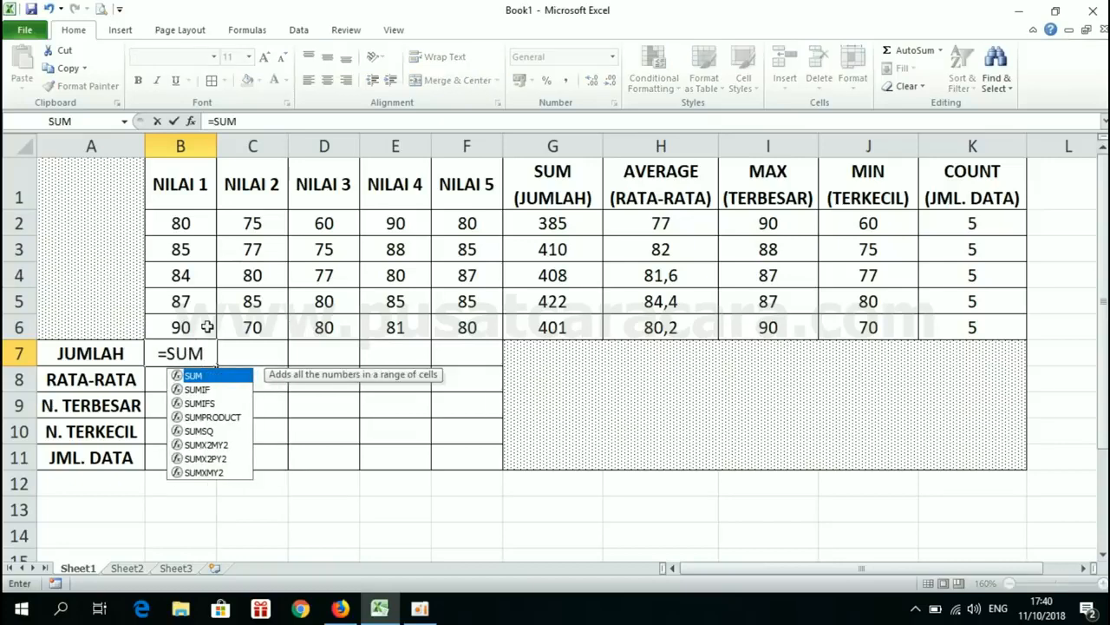
{"action": "type", "text": "("}
{"action": "left_click_drag", "start_coordinate": [190, 223], "coordinate": [194, 325]}
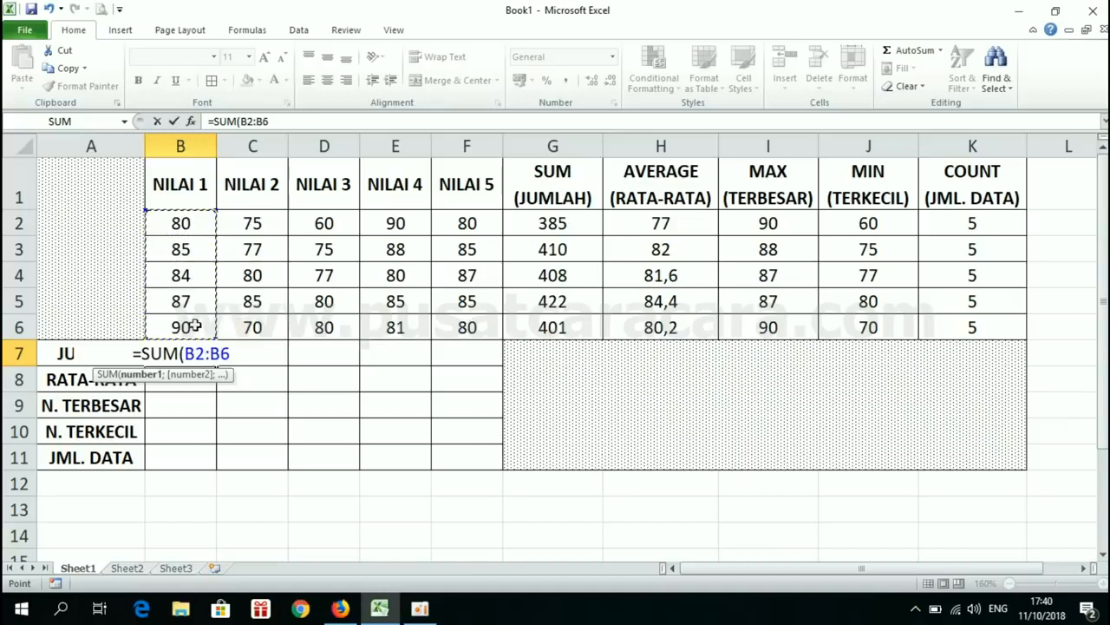
{"action": "type", "text": ")"}
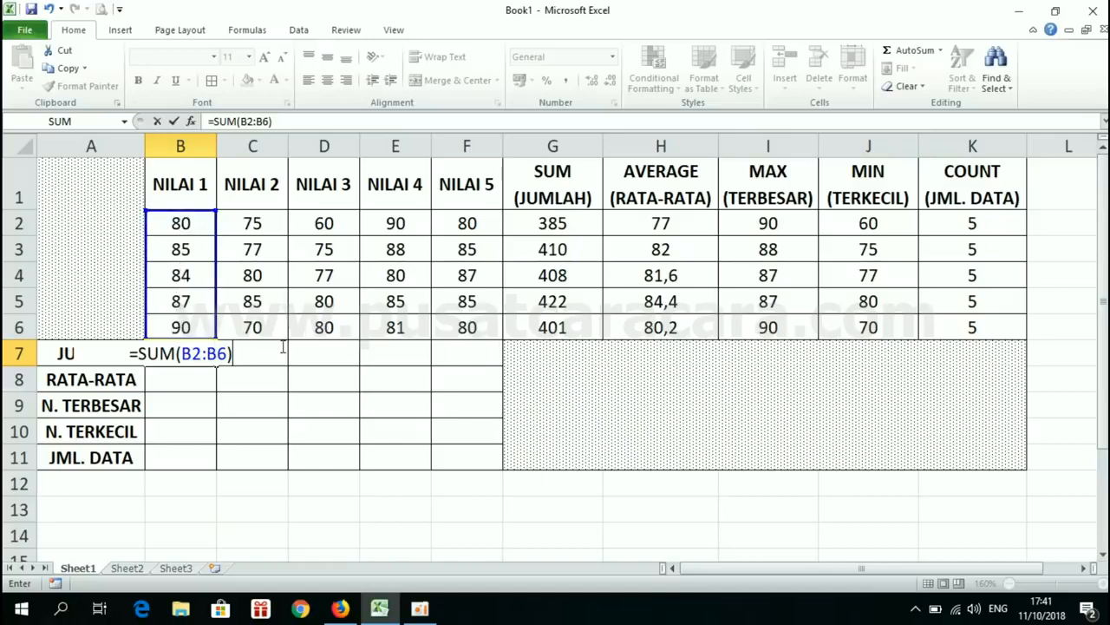
{"action": "key", "text": "Return"}
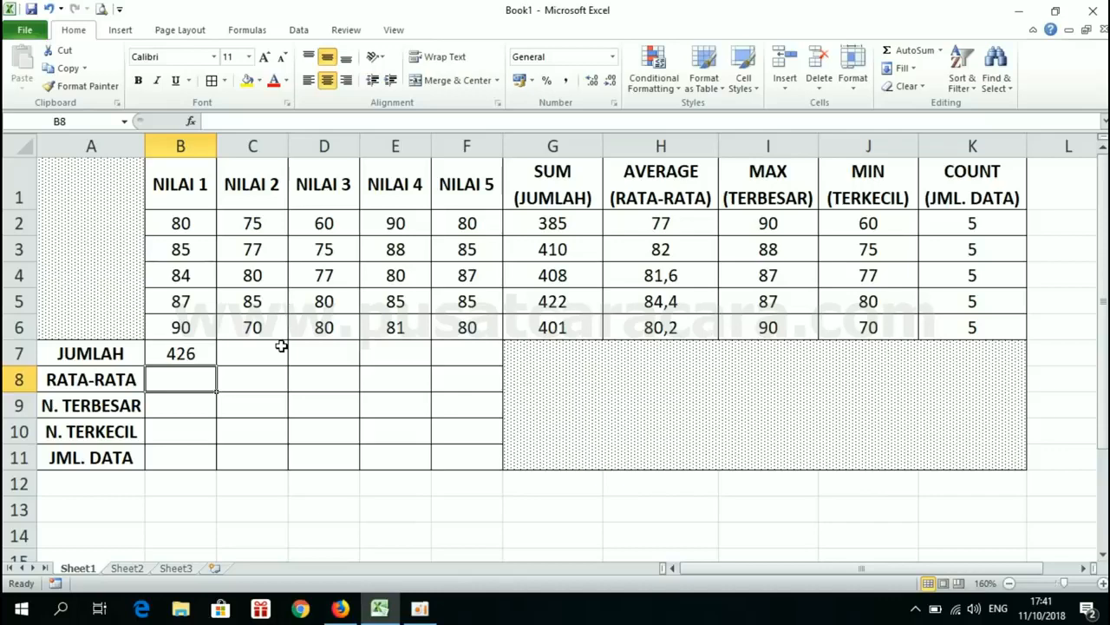
Step: Enter the formula =AVERAGE(B2:B6) in B8 to average the NILAI 1 scores in the RATA-RATA row
{"action": "type", "text": "="}
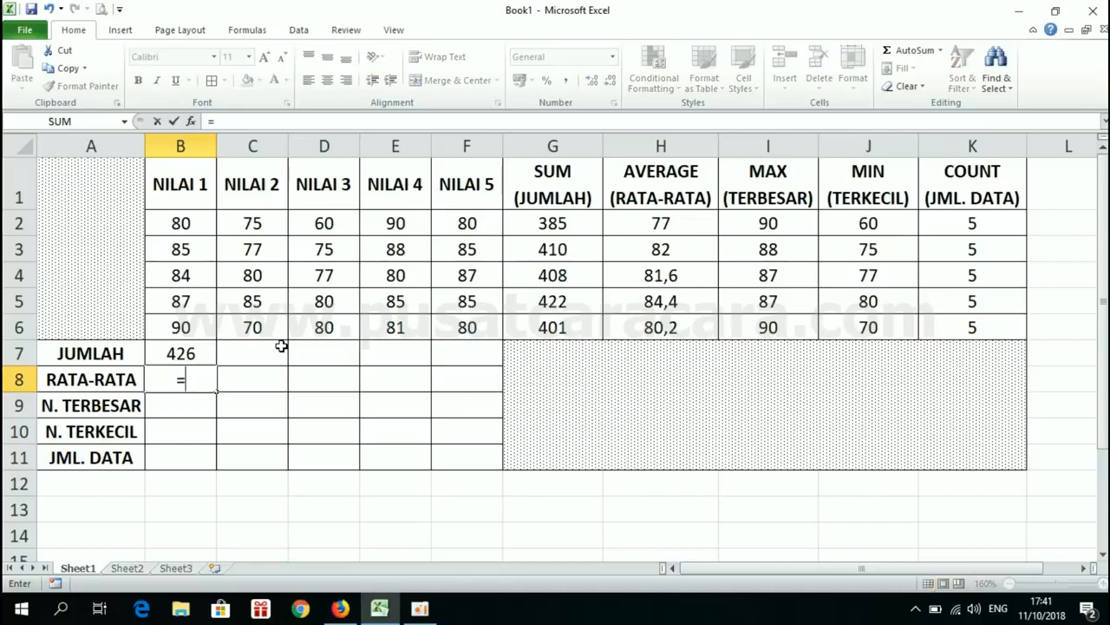
{"action": "type", "text": "AVER"}
{"action": "type", "text": "AGE"}
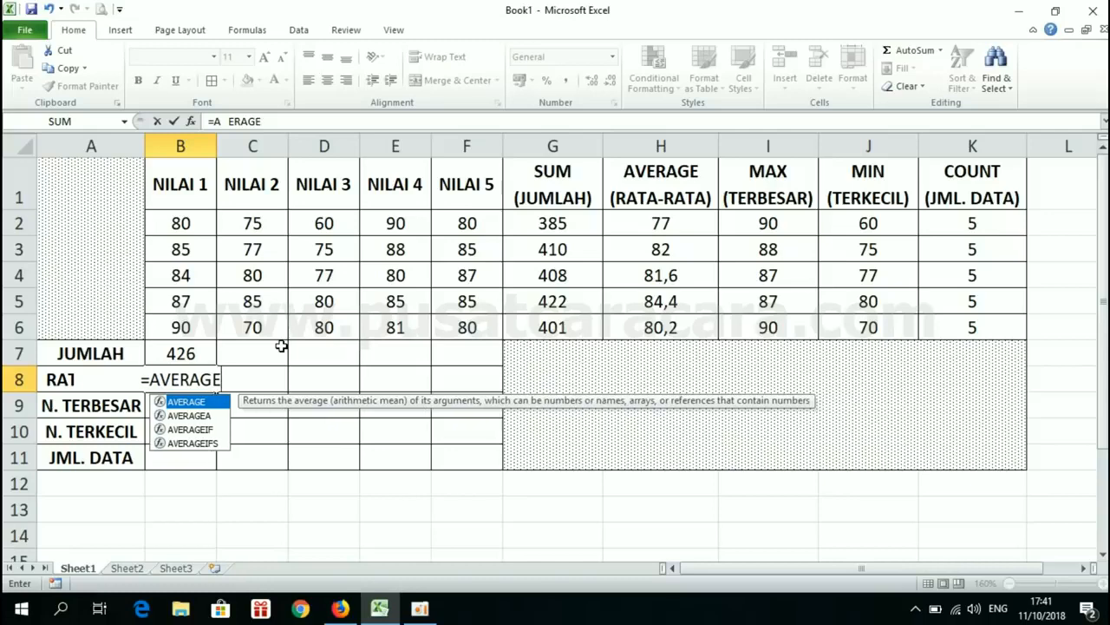
{"action": "type", "text": "("}
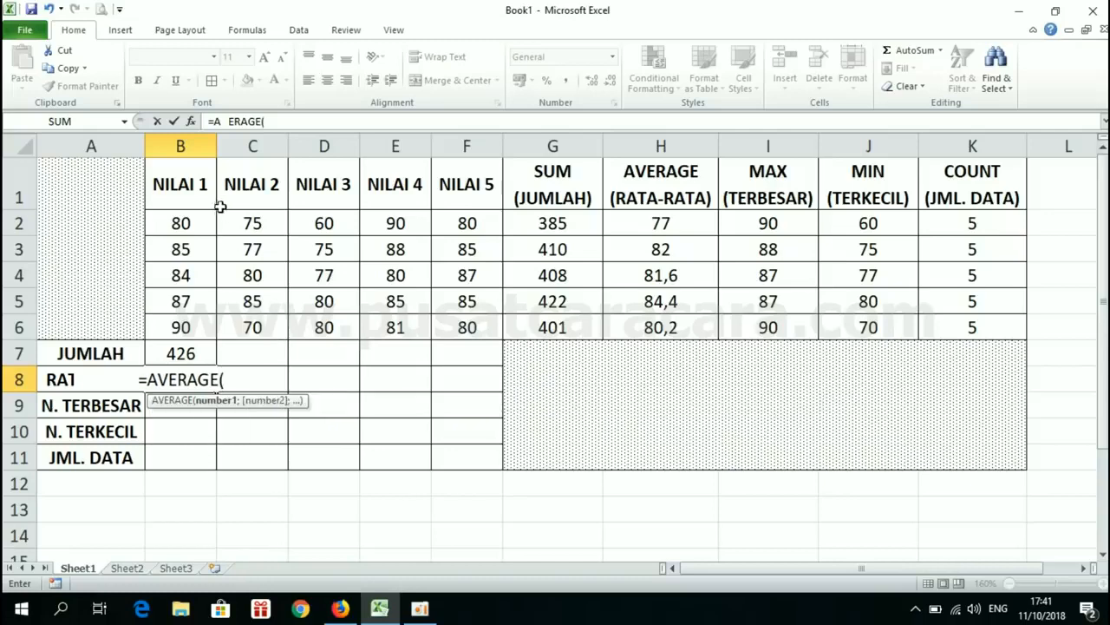
{"action": "left_click_drag", "start_coordinate": [181, 223], "coordinate": [181, 327]}
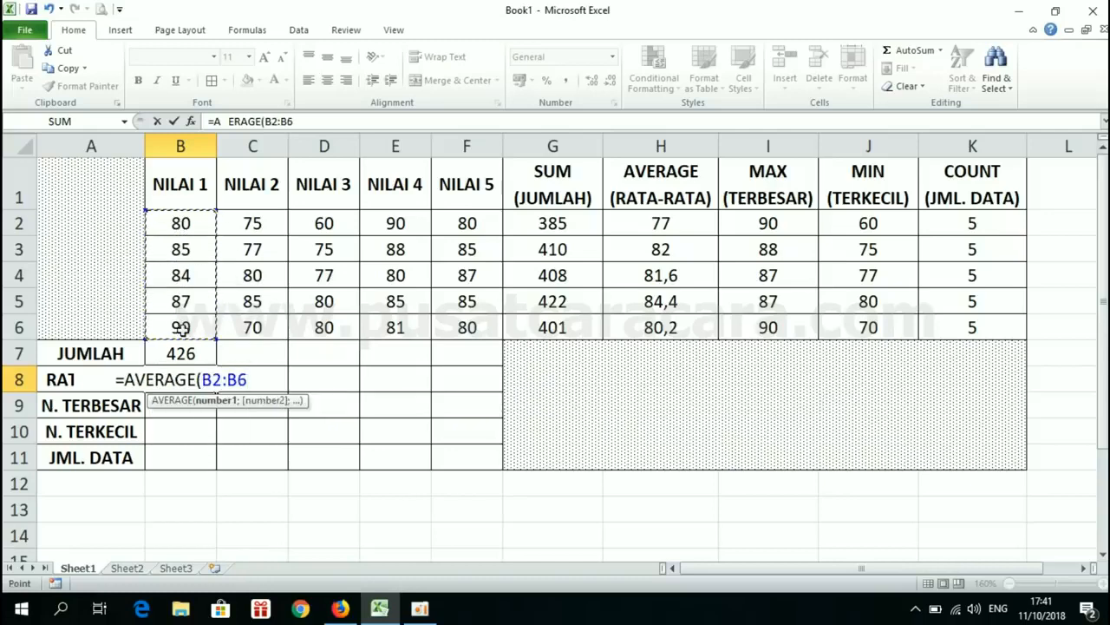
{"action": "type", "text": ")"}
{"action": "key", "text": "Return"}
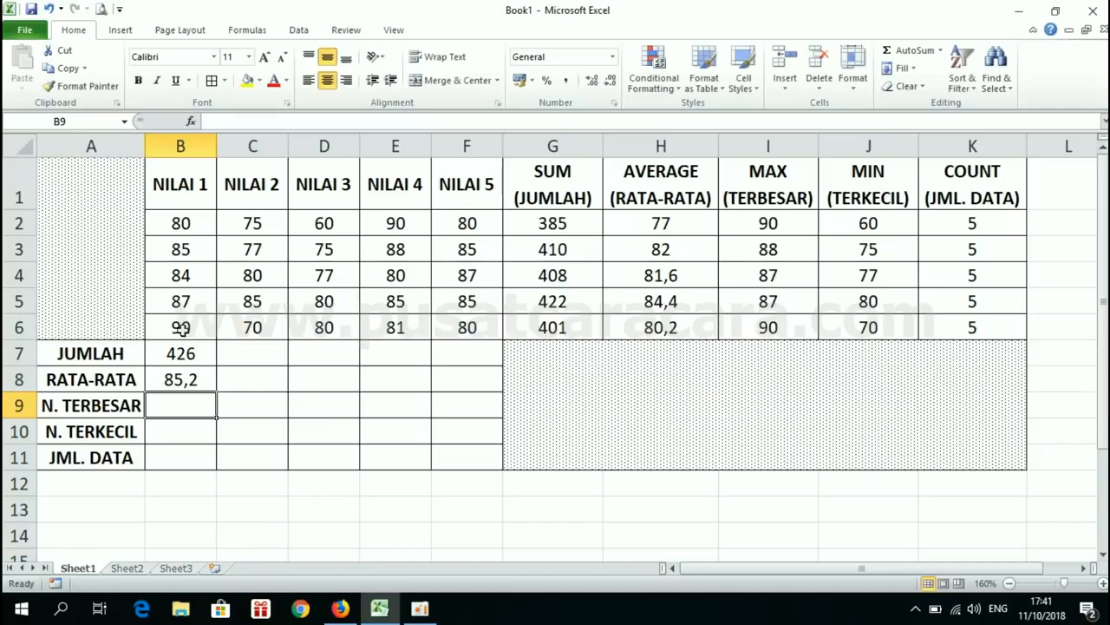
Step: Enter the formula =MAX(B2:B6) in B9 to find the largest NILAI 1 score
{"action": "type", "text": "="}
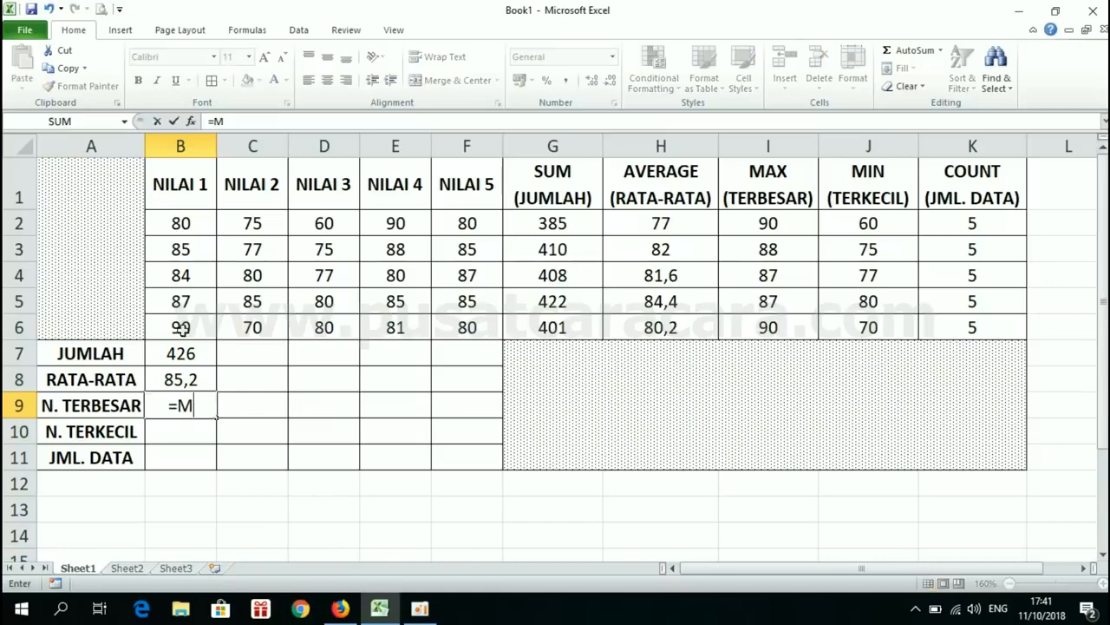
{"action": "type", "text": "MAX("}
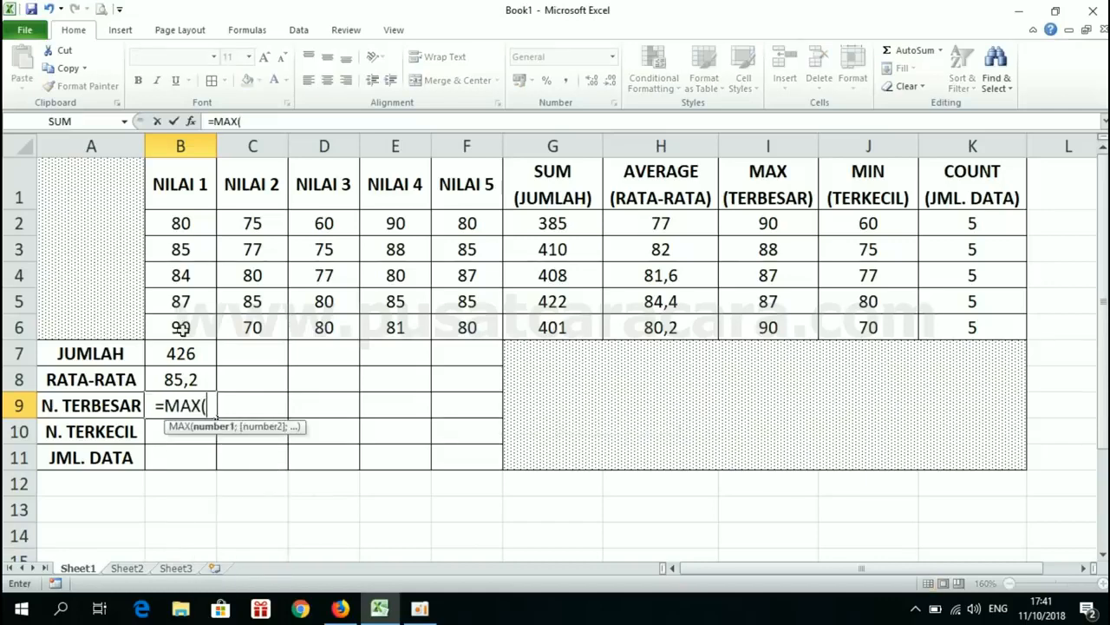
{"action": "left_click", "coordinate": [192, 227]}
{"action": "left_click_drag", "start_coordinate": [192, 234], "coordinate": [196, 328]}
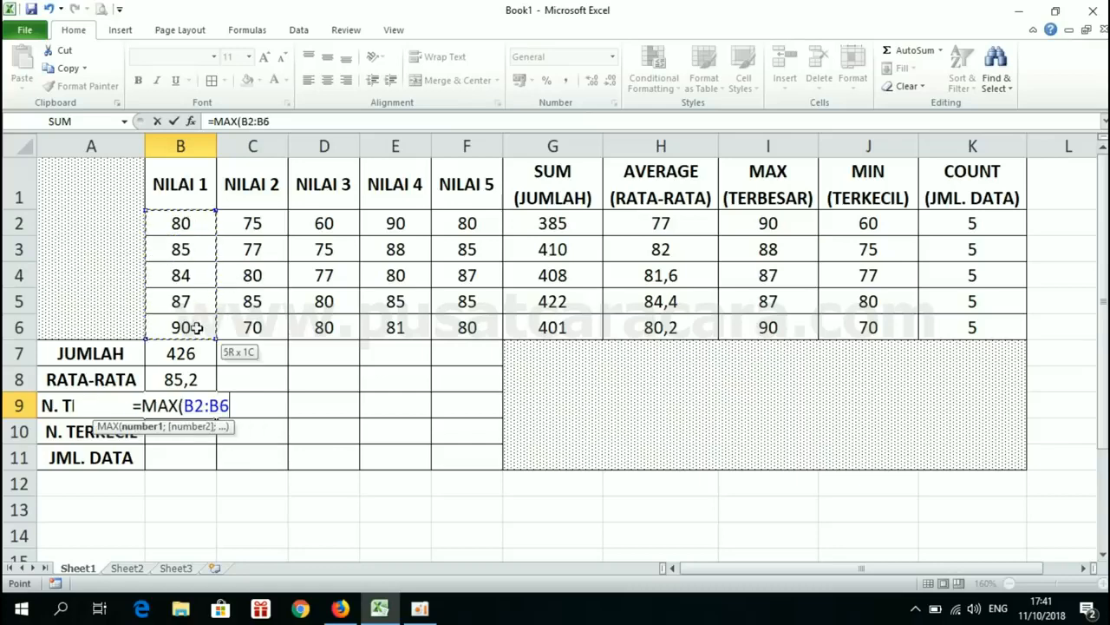
{"action": "type", "text": ")"}
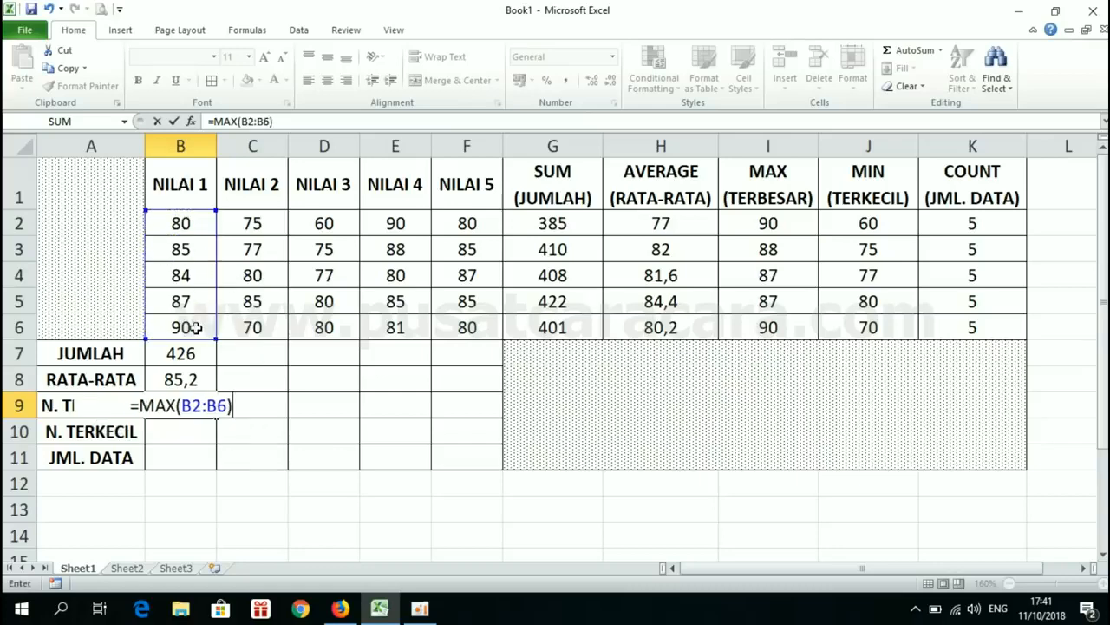
{"action": "key", "text": "Return"}
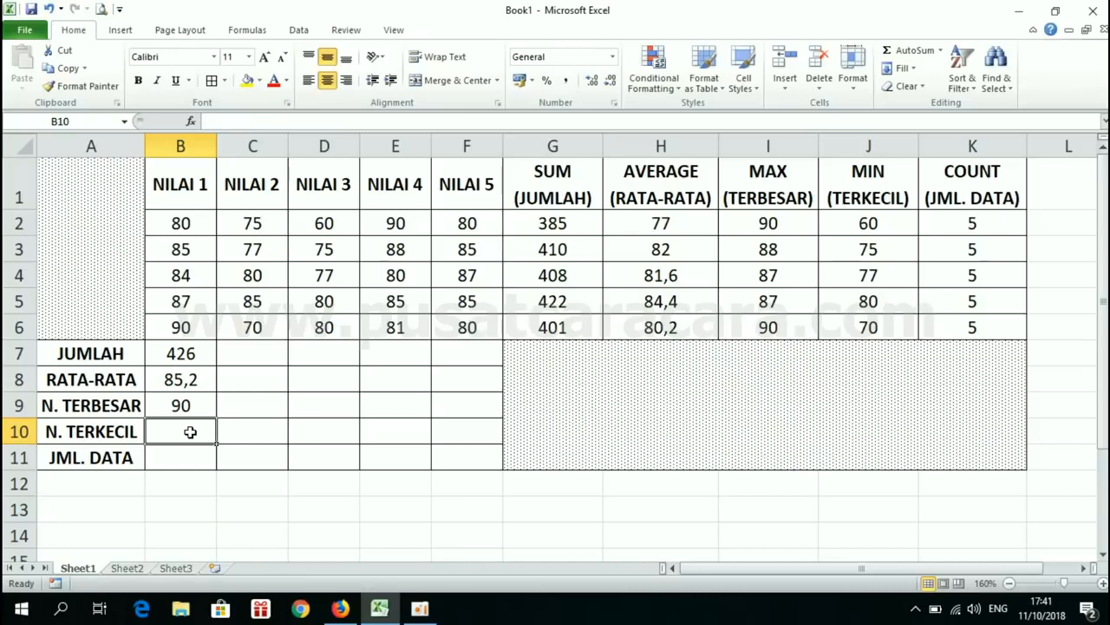
Step: Enter the formula =MIN(B2:B6) in B10 to find the smallest NILAI 1 score
{"action": "type", "text": "="}
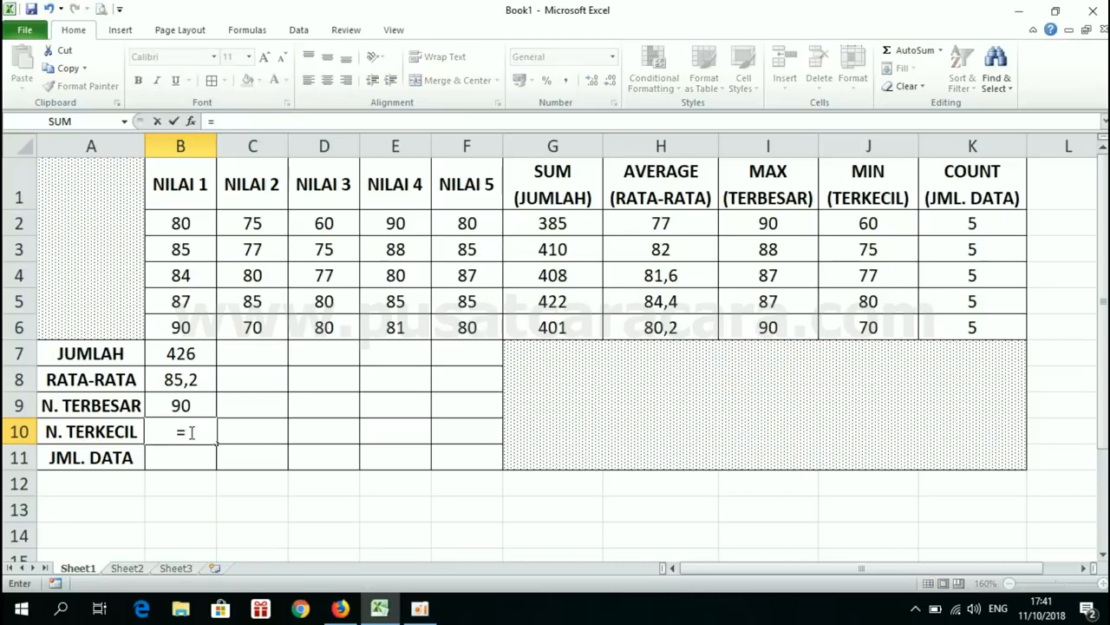
{"action": "type", "text": "MIN"}
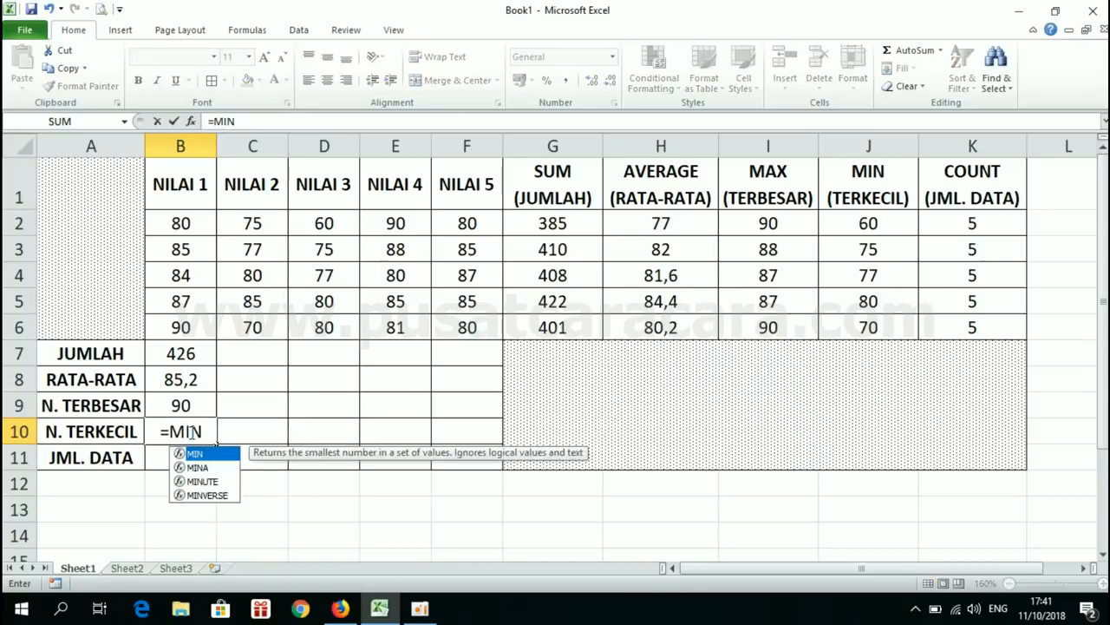
{"action": "type", "text": "("}
{"action": "left_click_drag", "start_coordinate": [186, 228], "coordinate": [180, 324]}
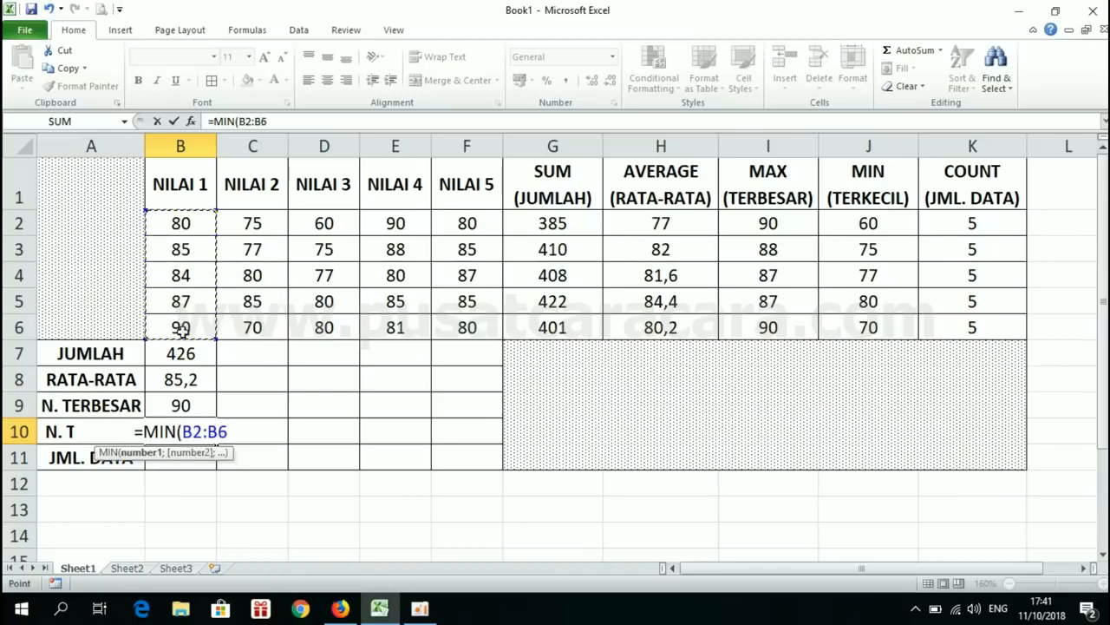
{"action": "type", "text": ")"}
{"action": "key", "text": "Return"}
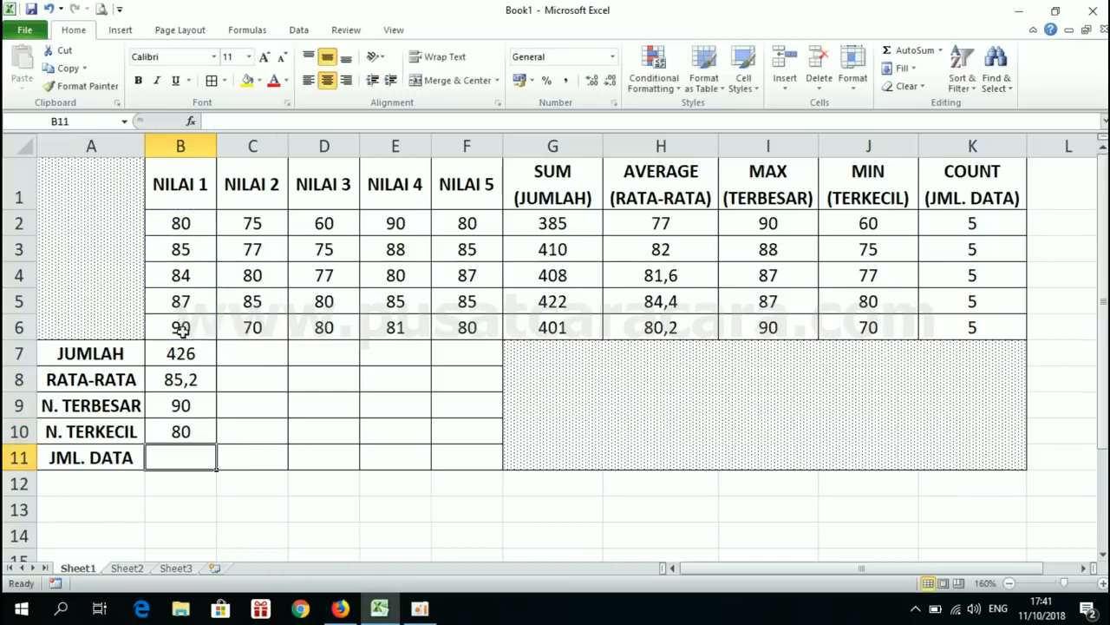
Step: Enter the formula =COUNT(B2:B6) in B11 to count the NILAI 1 scores in the JML. DATA row
{"action": "type", "text": "="}
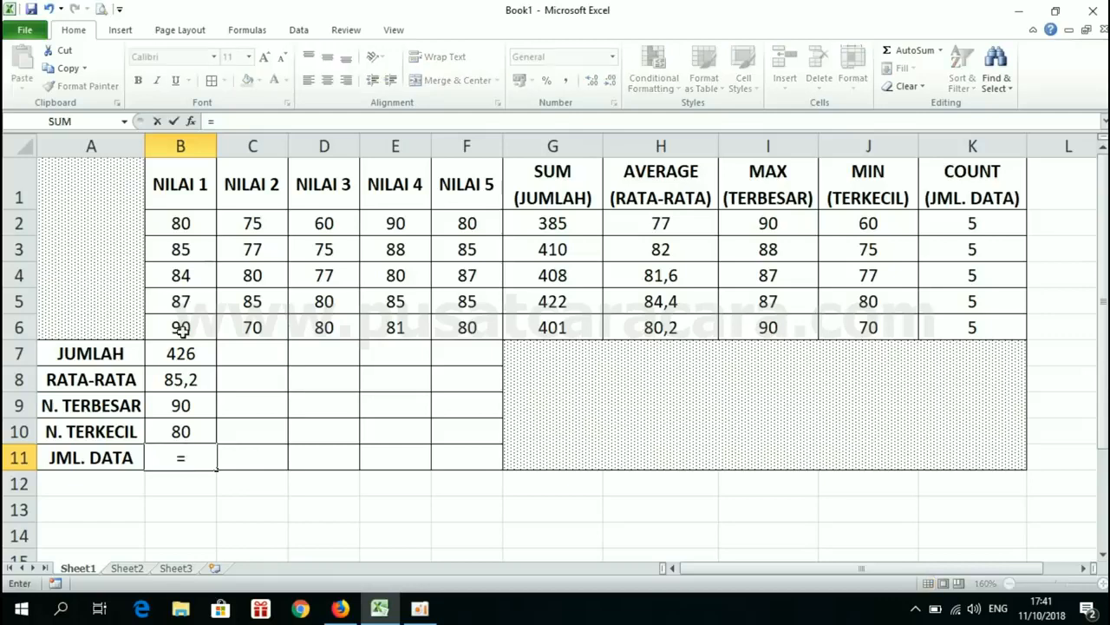
{"action": "type", "text": "CO"}
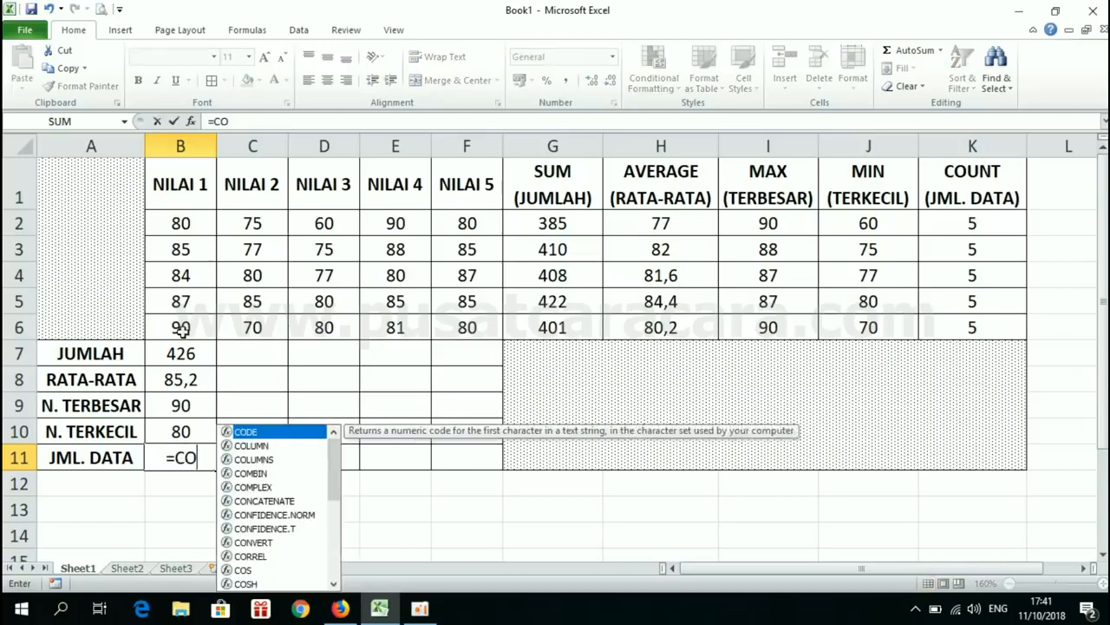
{"action": "type", "text": "UNT("}
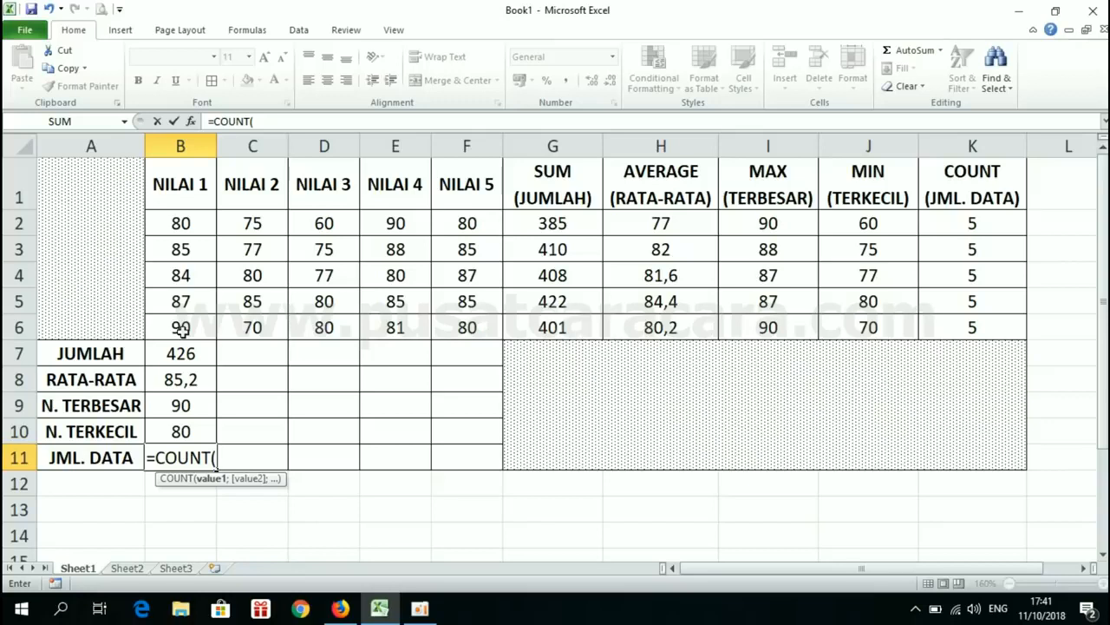
{"action": "left_click", "coordinate": [179, 219]}
{"action": "left_click_drag", "start_coordinate": [179, 218], "coordinate": [180, 325]}
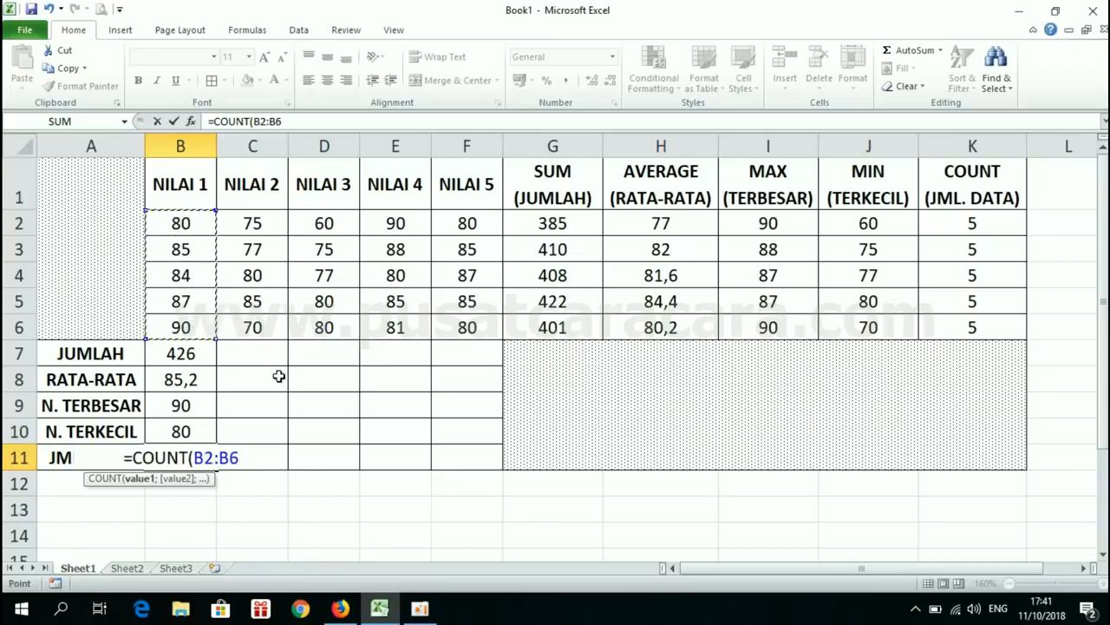
{"action": "type", "text": ")"}
{"action": "key", "text": "Return"}
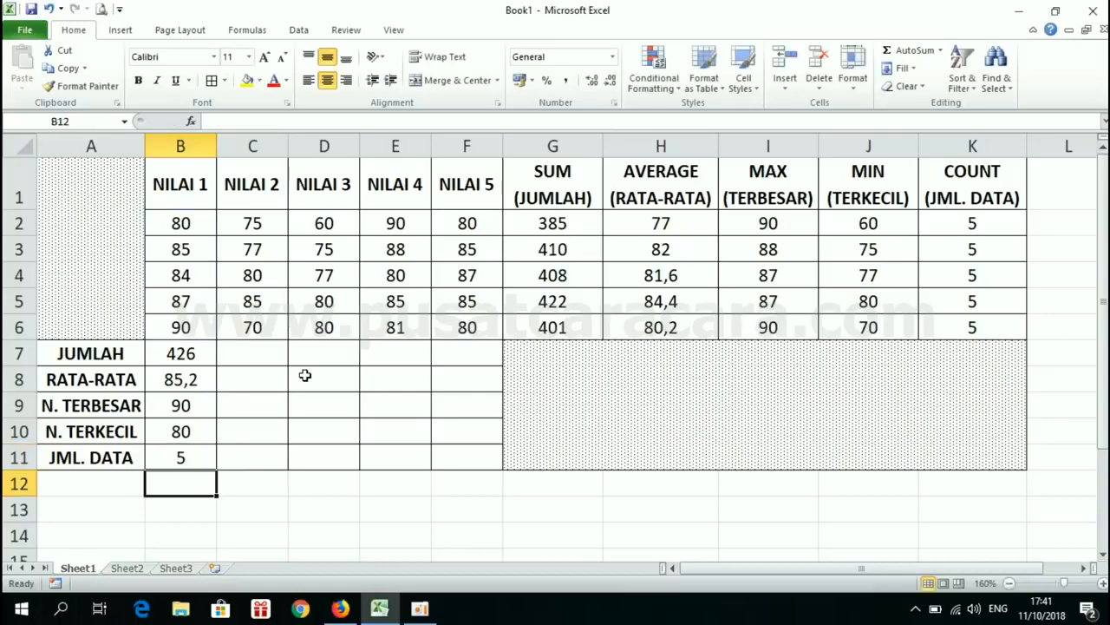
Step: Fill the NILAI 1 summary formulas in B7:B11 across to column F for NILAI 2 through NILAI 5
{"action": "left_click_drag", "start_coordinate": [185, 221], "coordinate": [188, 325]}
{"action": "left_click", "coordinate": [196, 357]}
{"action": "left_click_drag", "start_coordinate": [248, 355], "coordinate": [475, 457]}
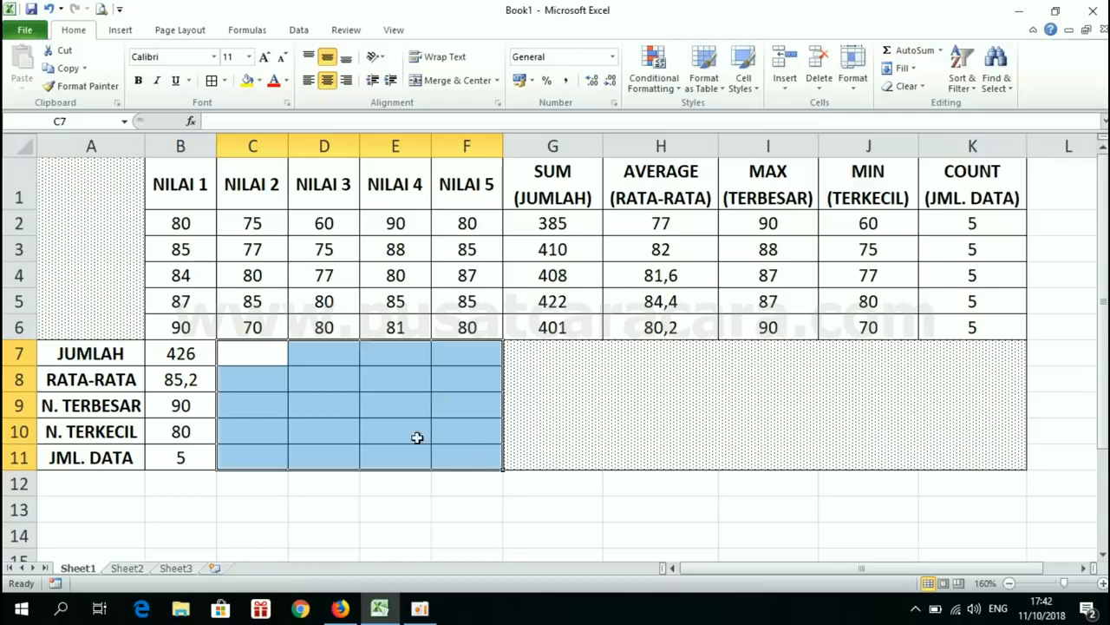
{"action": "left_click", "coordinate": [205, 354]}
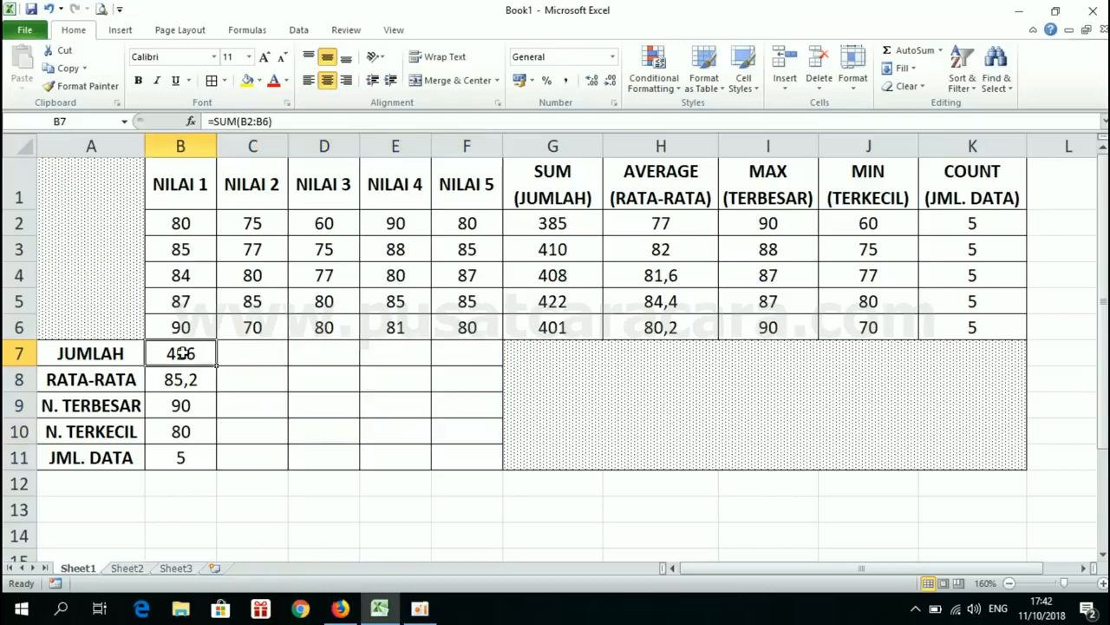
{"action": "left_click_drag", "start_coordinate": [182, 369], "coordinate": [183, 460]}
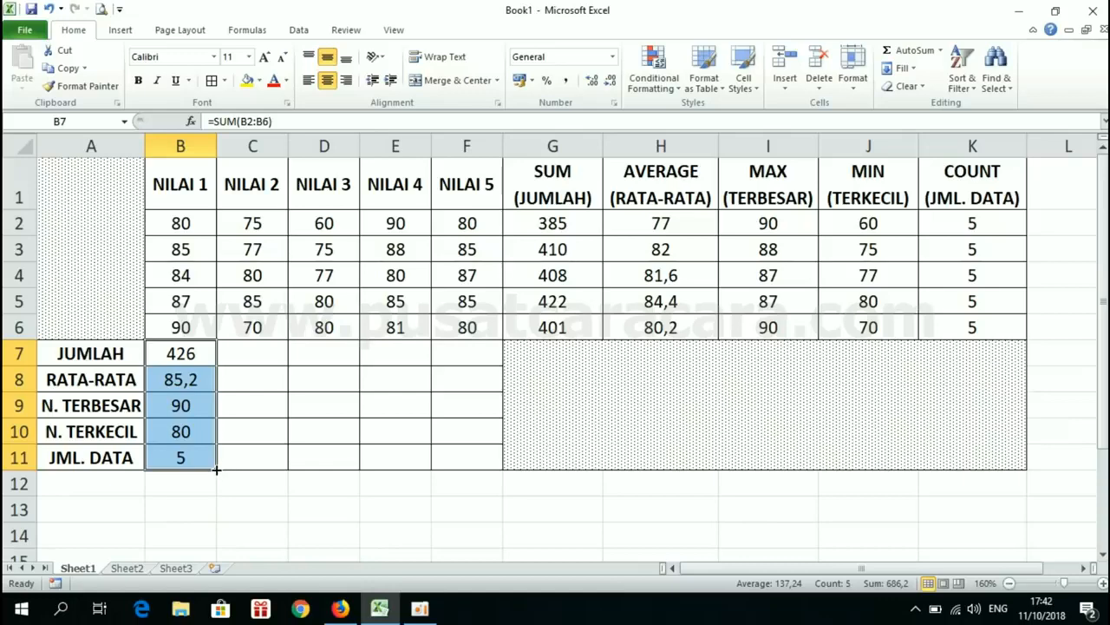
{"action": "left_click_drag", "start_coordinate": [216, 469], "coordinate": [488, 475]}
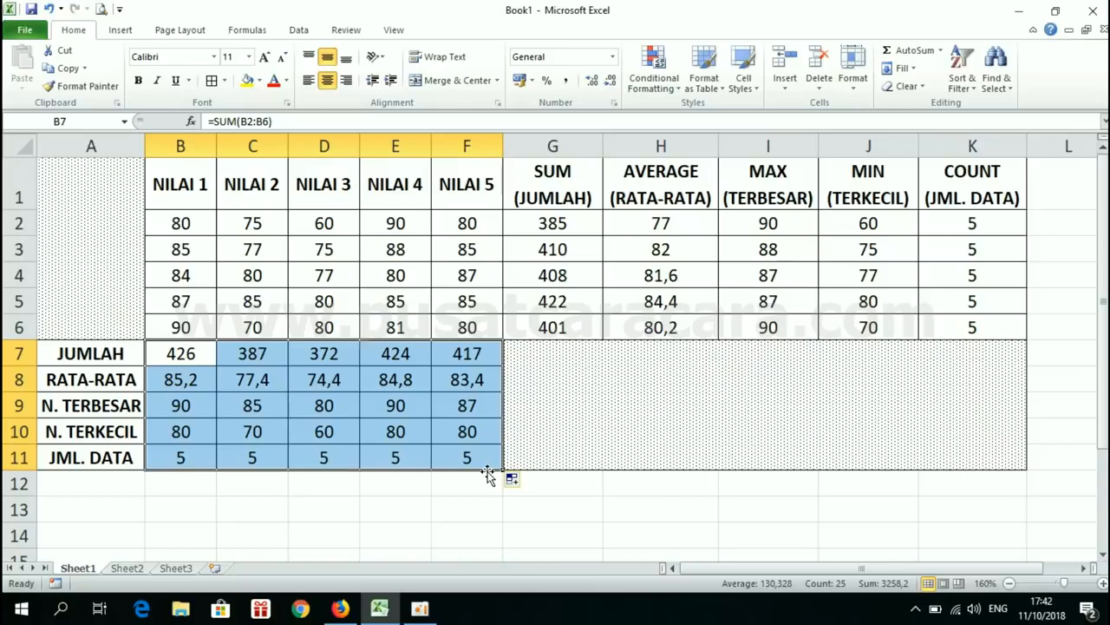
Step: Review the SUM, AVERAGE, MAX, MIN and COUNT column headings and examine the cell range used by the SUM formula in G2
{"action": "left_click", "coordinate": [549, 188]}
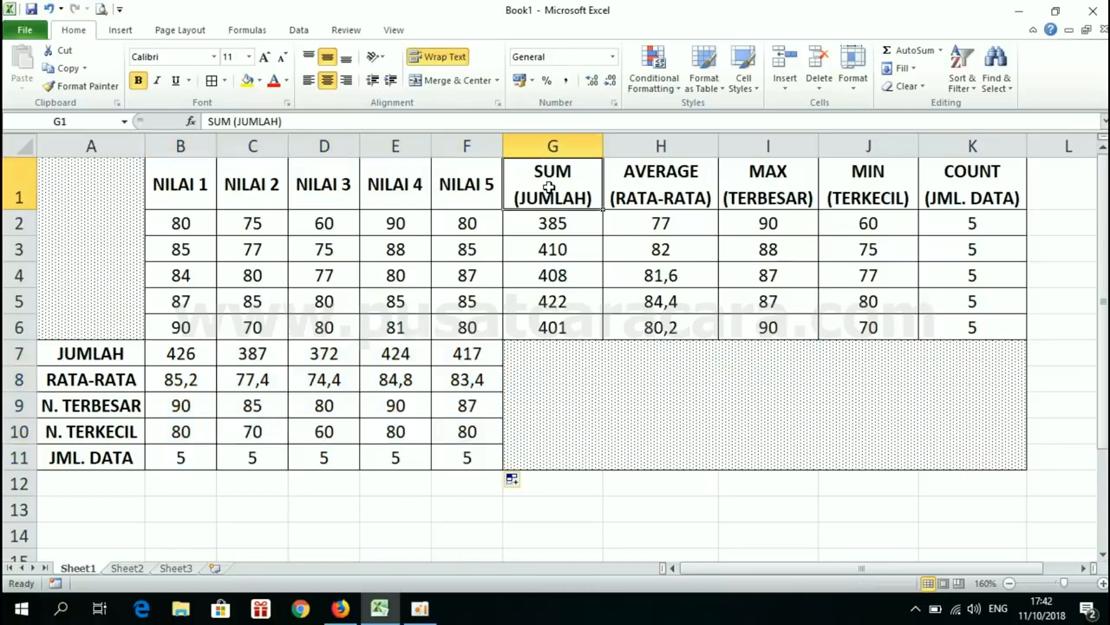
{"action": "left_click", "coordinate": [674, 176]}
{"action": "left_click", "coordinate": [772, 186]}
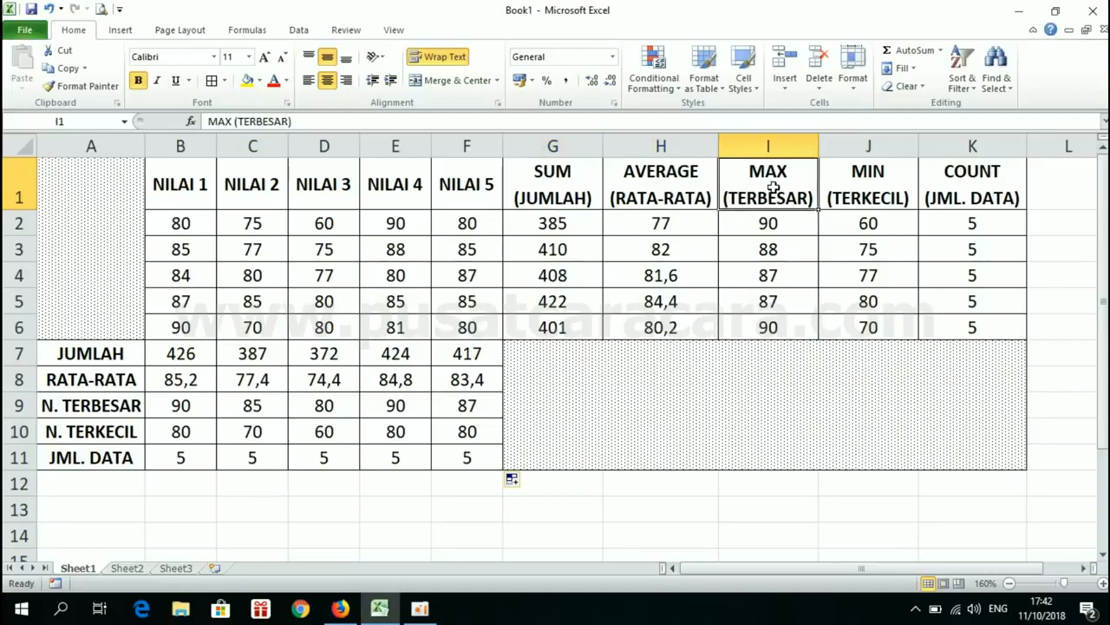
{"action": "left_click", "coordinate": [868, 185]}
{"action": "left_click", "coordinate": [967, 187]}
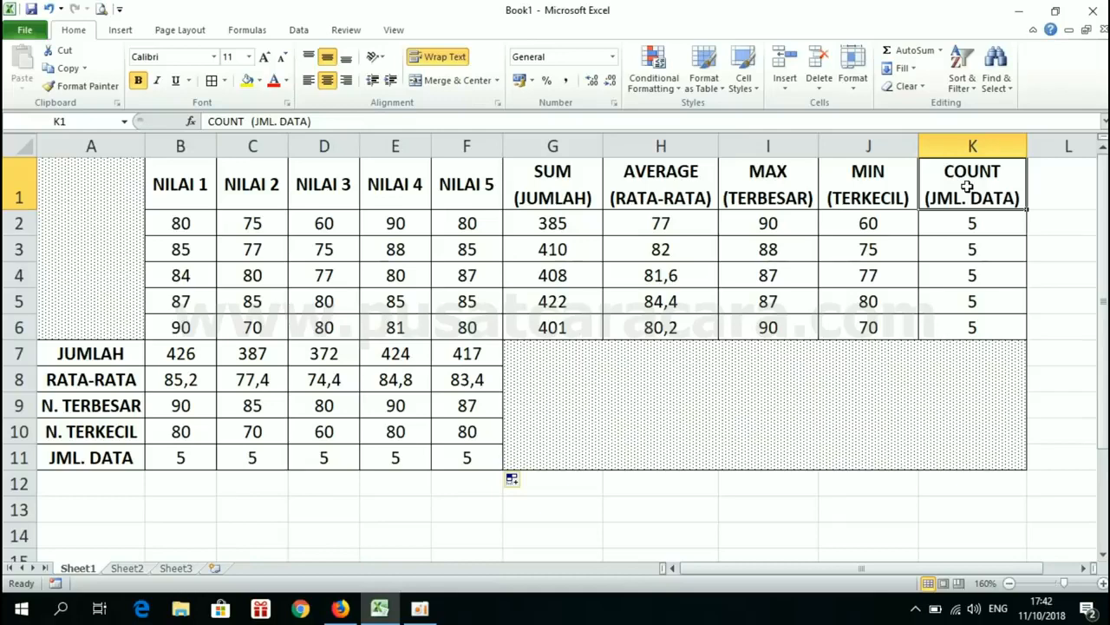
{"action": "double_click", "coordinate": [562, 221]}
{"action": "left_click_drag", "start_coordinate": [555, 223], "coordinate": [600, 223]}
{"action": "left_click", "coordinate": [600, 224]}
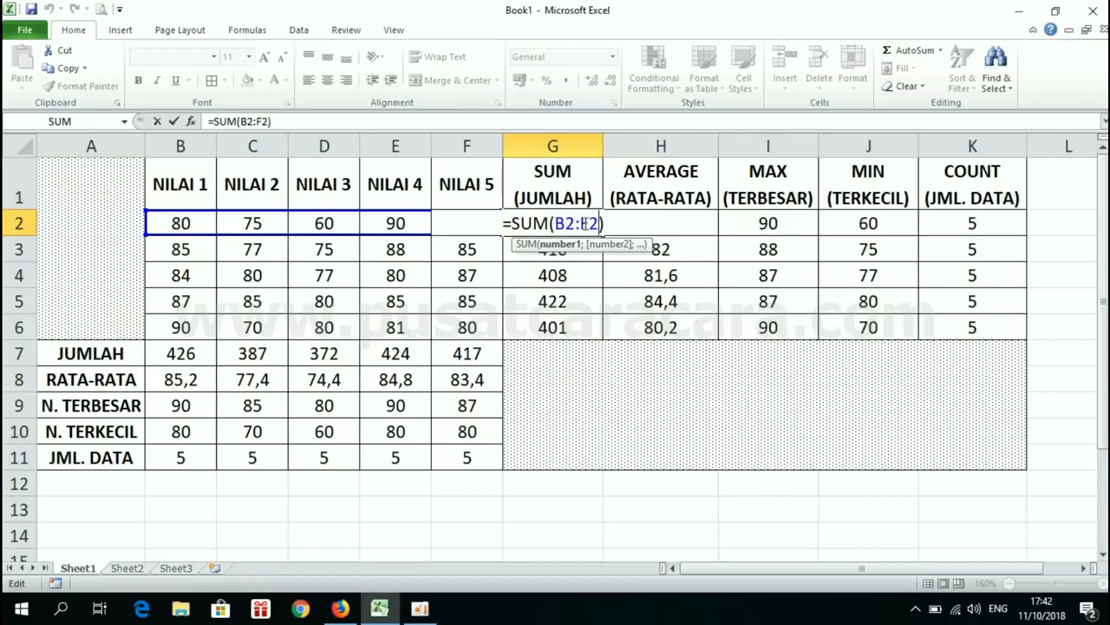
{"action": "key", "text": "Return"}
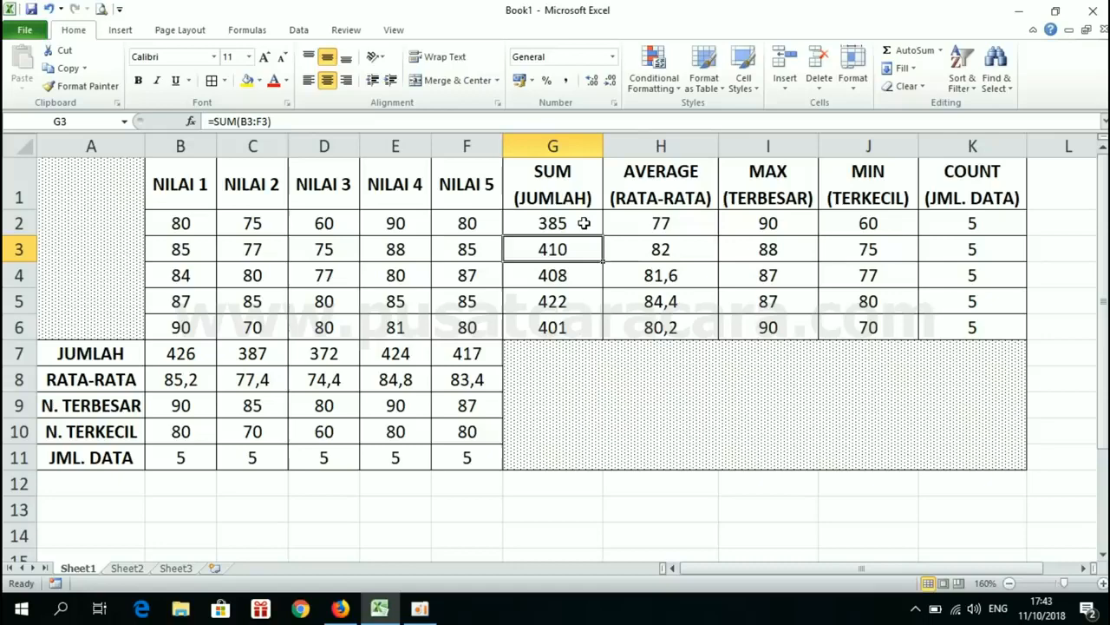